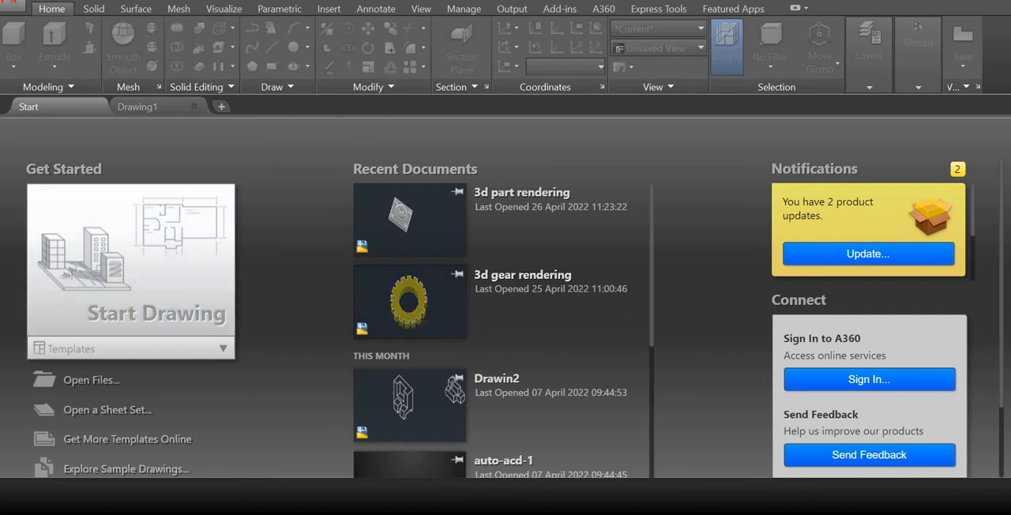
Switch to Drawing1 and look through the available Extrude-type and primitive solid commands.
{"action": "mouse_move", "coordinate": [137, 106]}
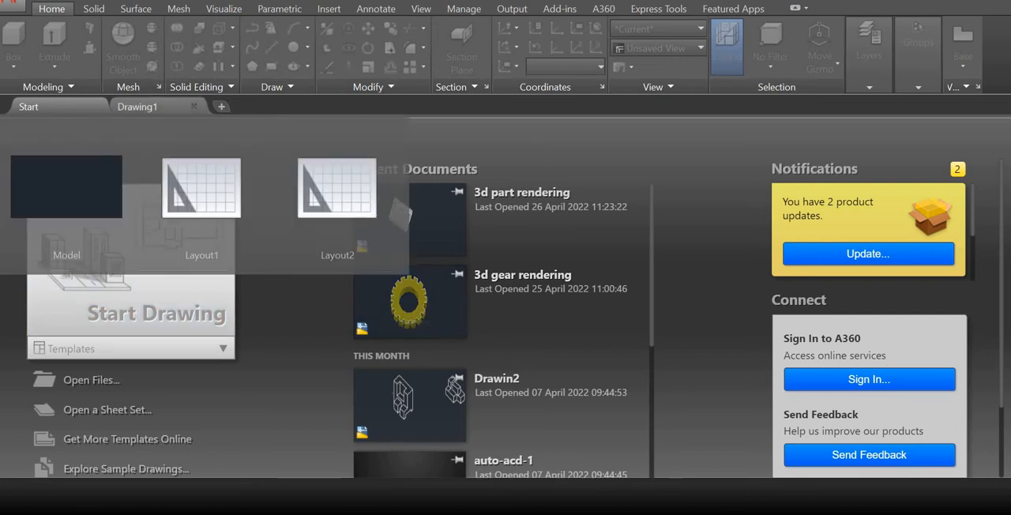
{"action": "left_click", "coordinate": [137, 106]}
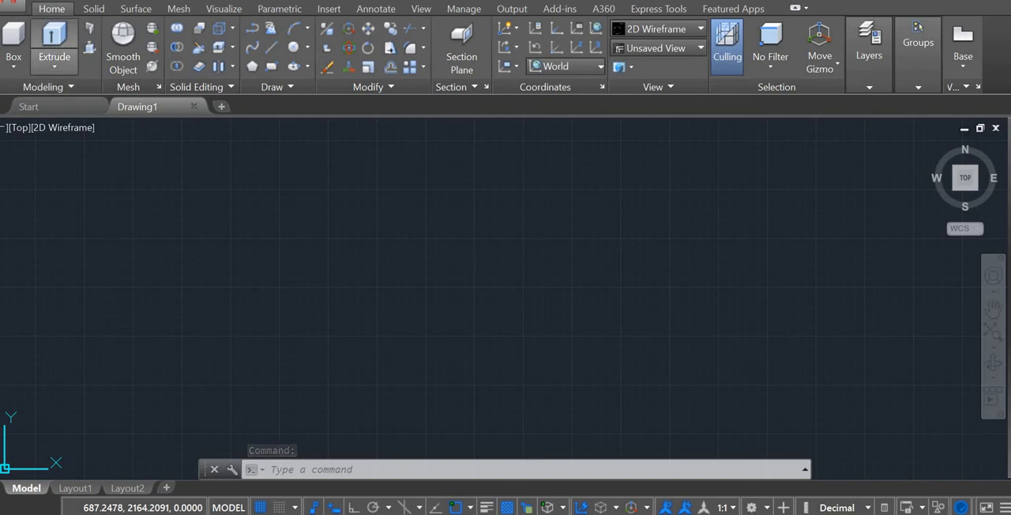
{"action": "left_click", "coordinate": [54, 66]}
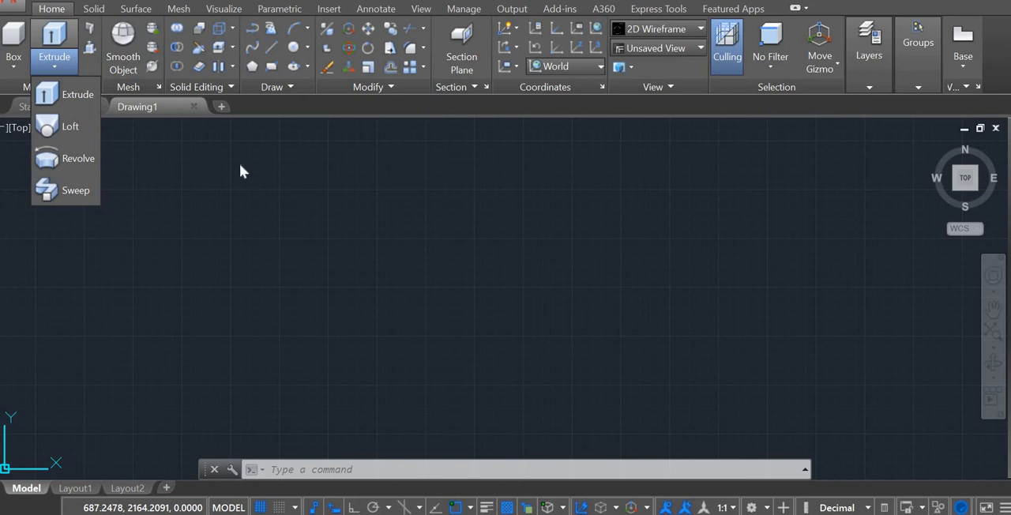
{"action": "left_click", "coordinate": [14, 67]}
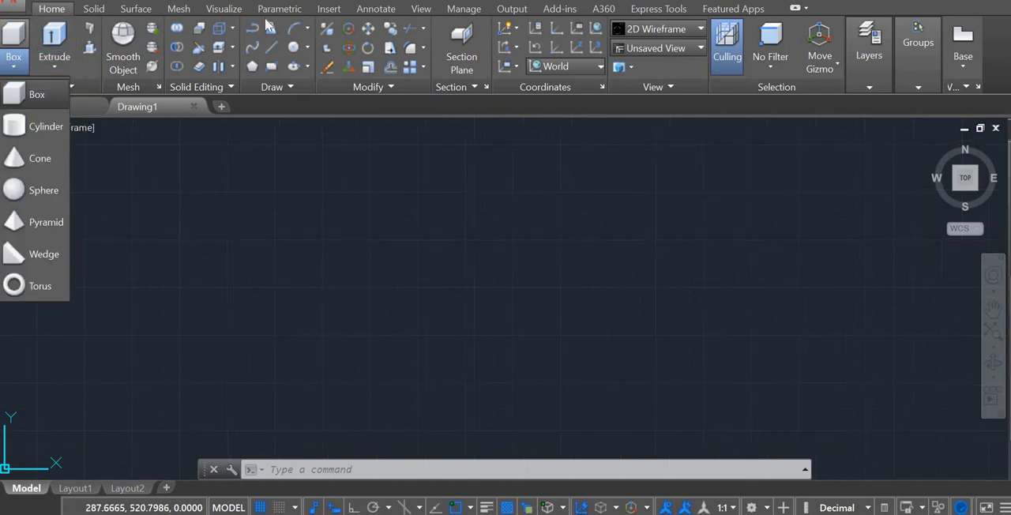
Set the visual style of the empty drawing to Realistic.
{"action": "left_click", "coordinate": [221, 9]}
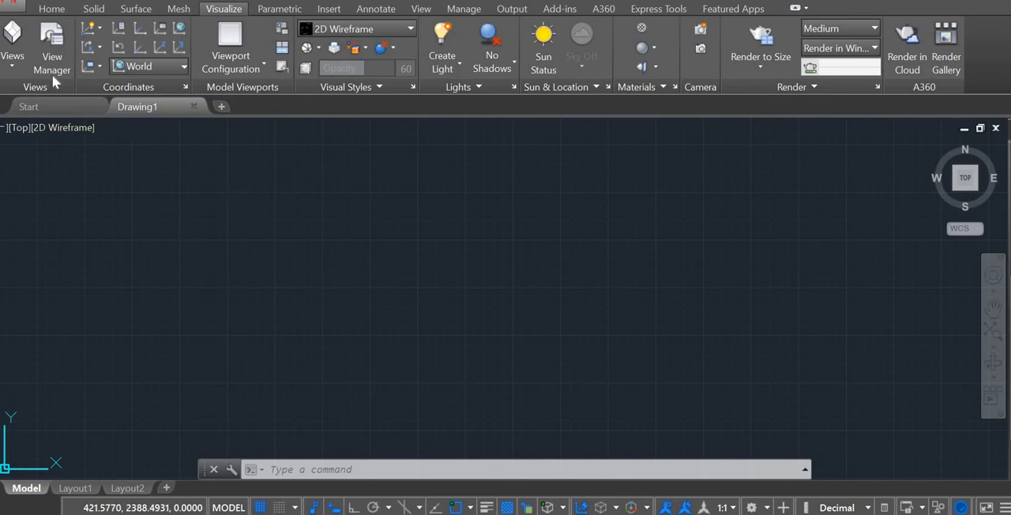
{"action": "left_click", "coordinate": [384, 29]}
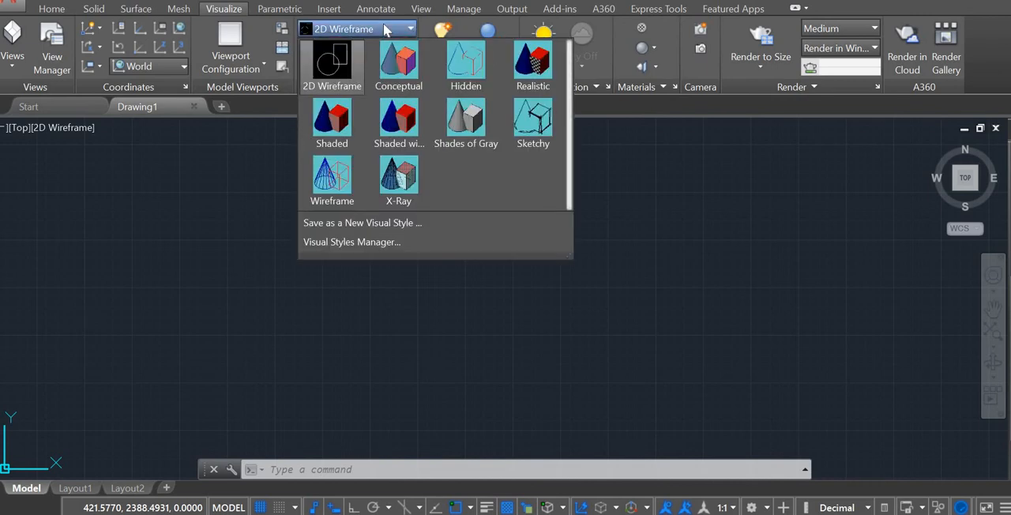
{"action": "left_click", "coordinate": [536, 62]}
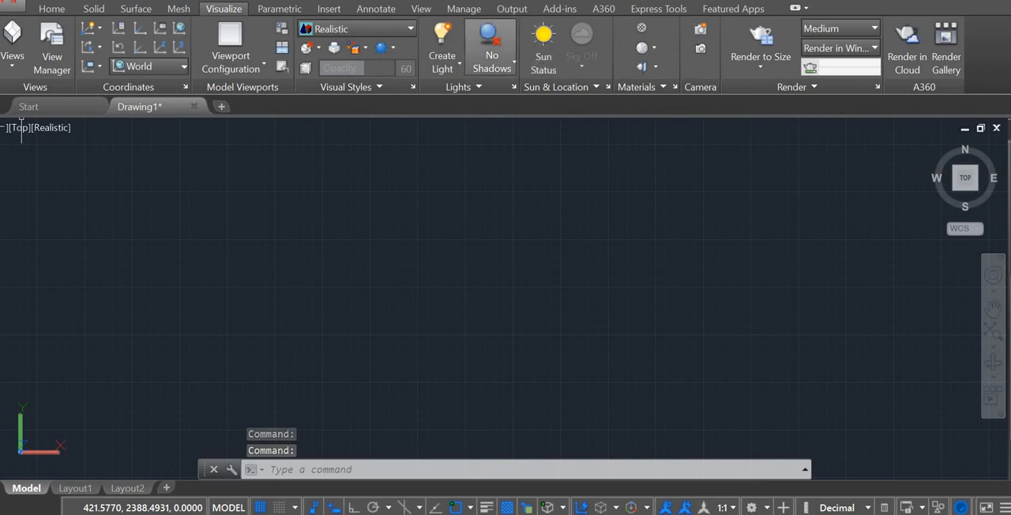
Change the viewport to the SW Isometric view, keeping the Realistic visual style selected.
{"action": "left_click", "coordinate": [50, 10]}
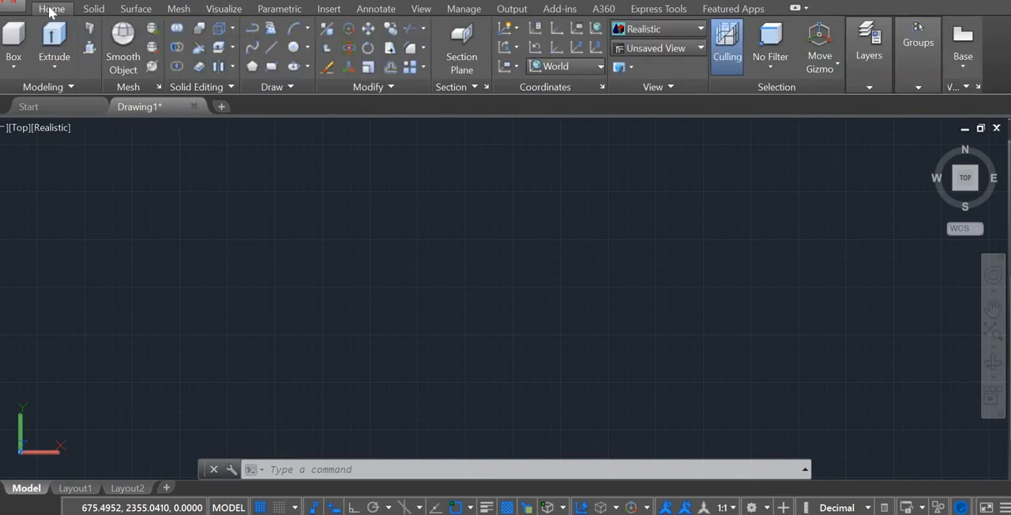
{"action": "left_click", "coordinate": [10, 37]}
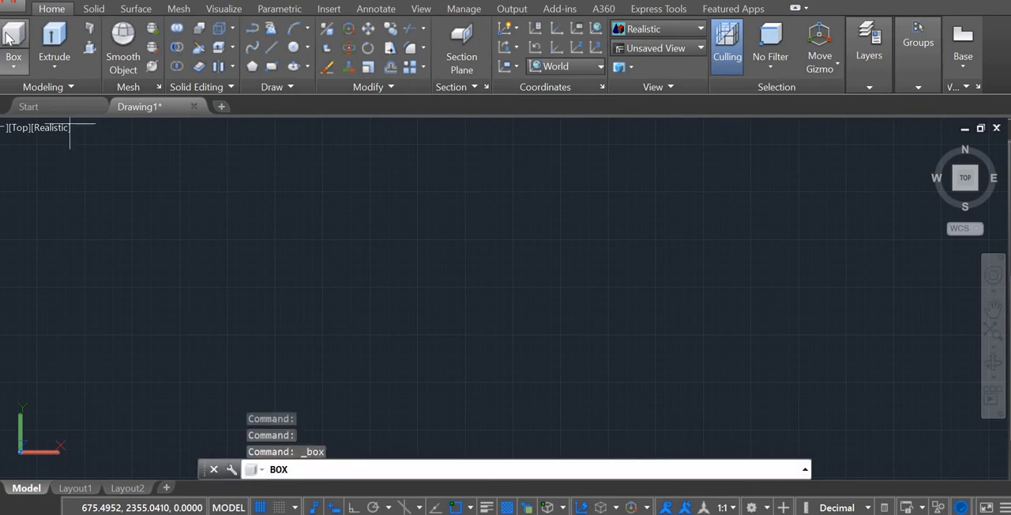
{"action": "left_click", "coordinate": [52, 128]}
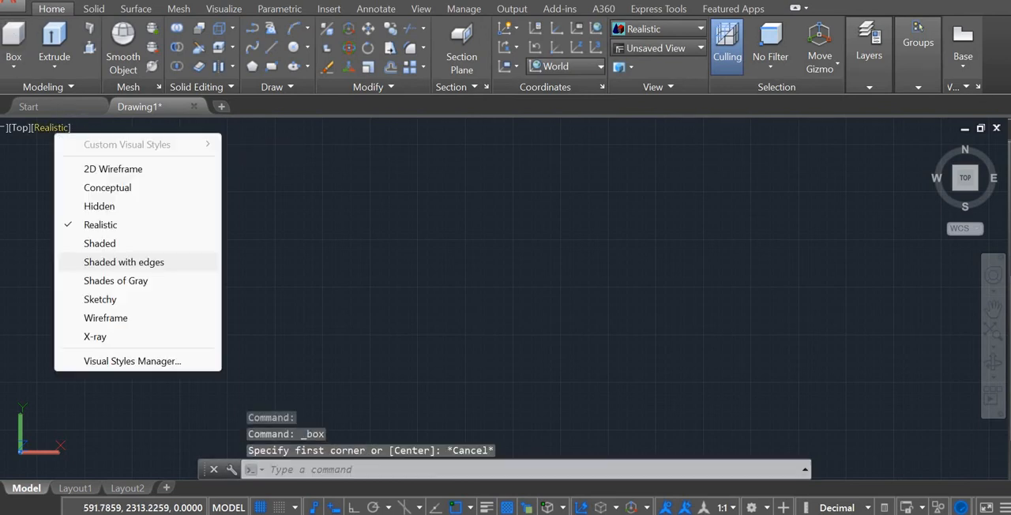
{"action": "left_click", "coordinate": [98, 224]}
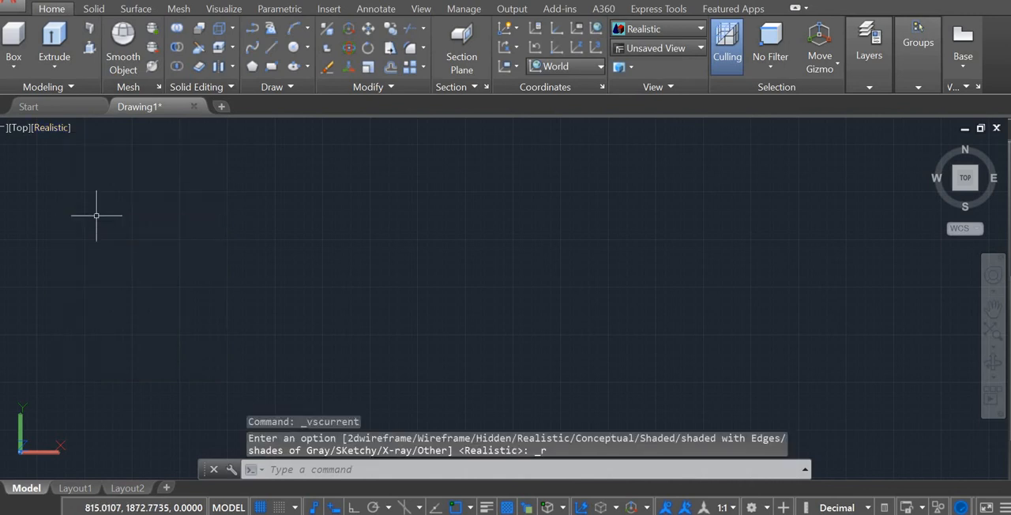
{"action": "left_click", "coordinate": [25, 130]}
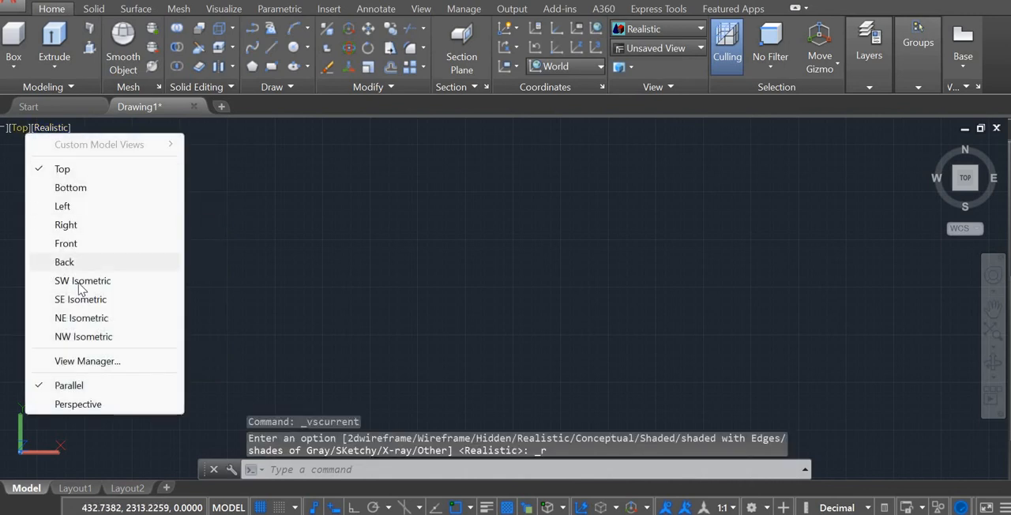
{"action": "left_click", "coordinate": [80, 283]}
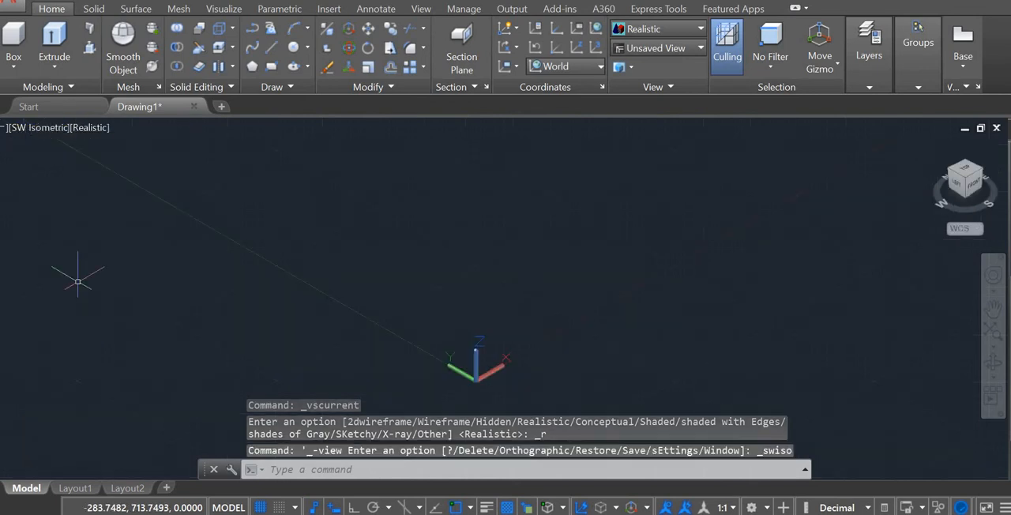
Draw a solid box with a base about 503 by 394 units and pick its height freehand.
{"action": "left_click", "coordinate": [14, 40]}
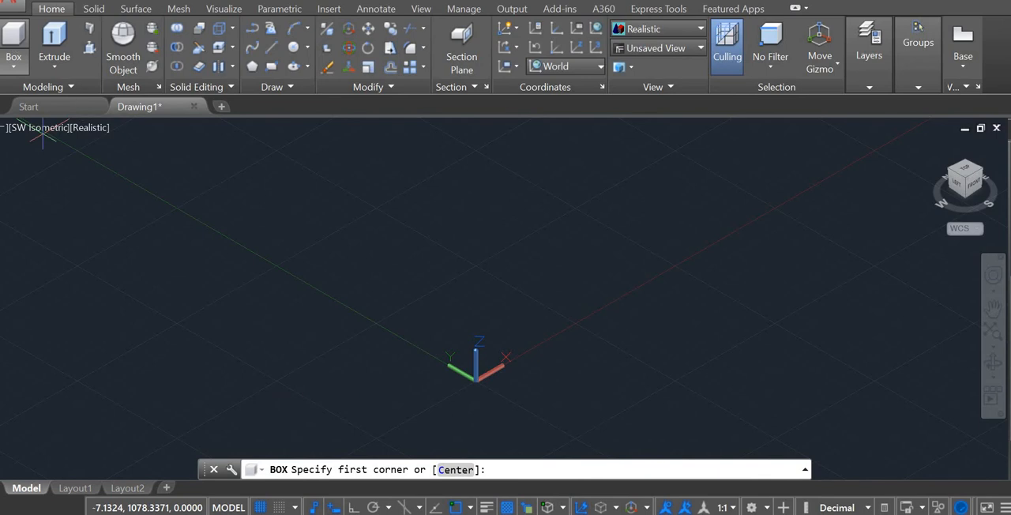
{"action": "left_click", "coordinate": [330, 203]}
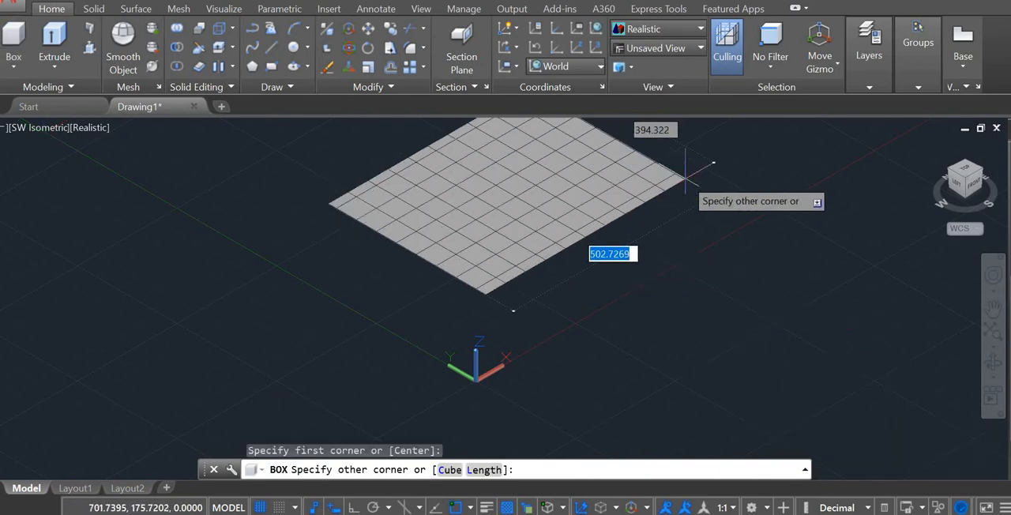
{"action": "left_click", "coordinate": [686, 175]}
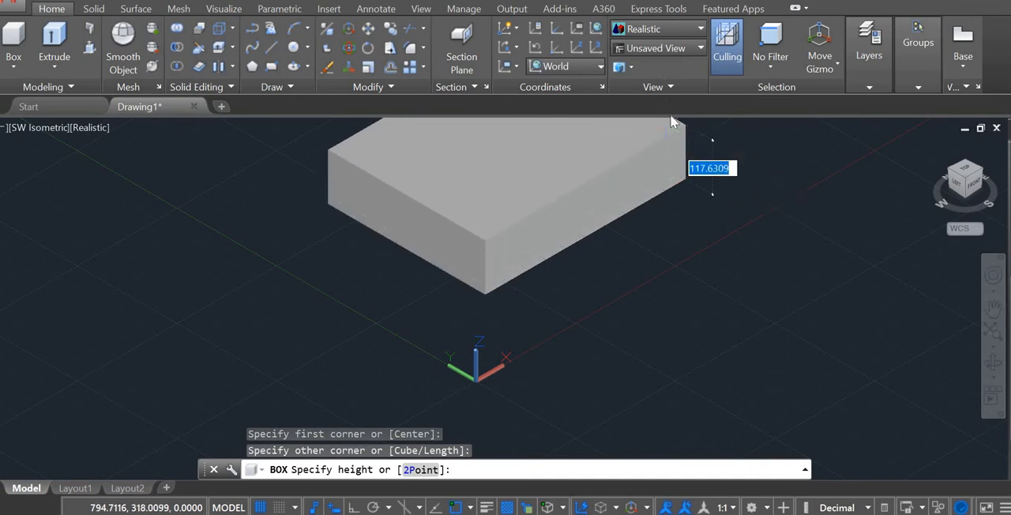
{"action": "scroll", "coordinate": [713, 167], "scroll_direction": "down", "scroll_amount": 4}
{"action": "middle_click_drag", "start_coordinate": [707, 174], "coordinate": [670, 240]}
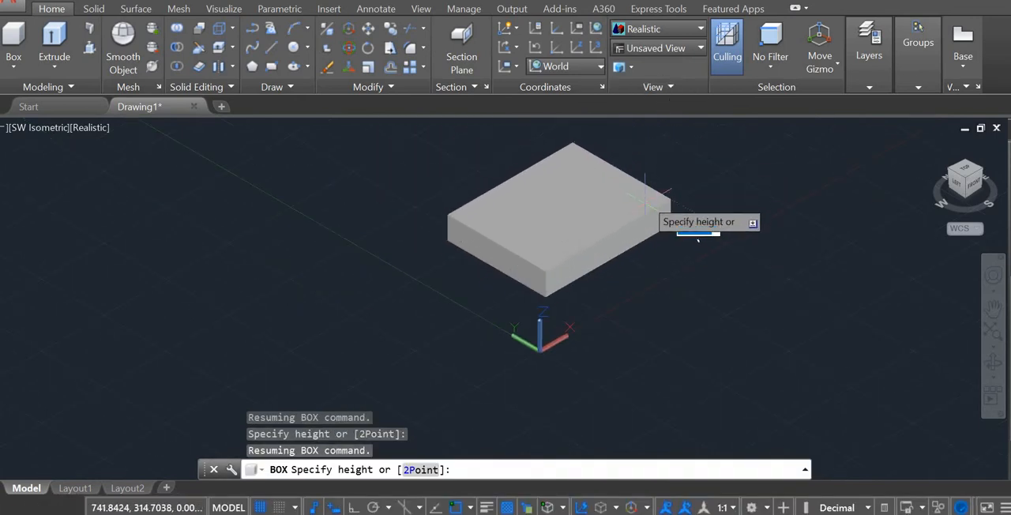
{"action": "scroll", "coordinate": [641, 207], "scroll_direction": "up", "scroll_amount": 4}
{"action": "scroll", "coordinate": [761, 233], "scroll_direction": "down", "scroll_amount": 5}
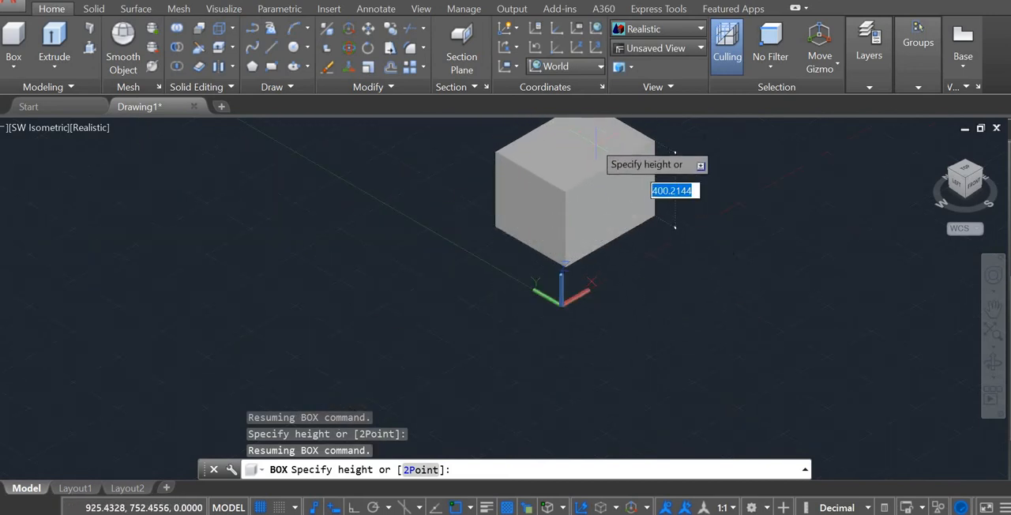
{"action": "scroll", "coordinate": [592, 148], "scroll_direction": "down", "scroll_amount": 5}
{"action": "middle_click_drag", "start_coordinate": [596, 125], "coordinate": [525, 331]}
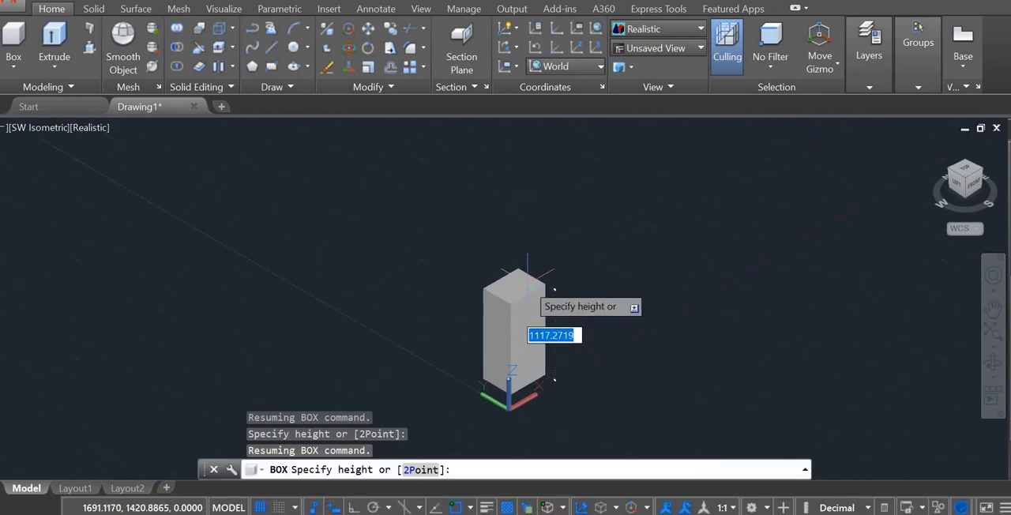
{"action": "left_click", "coordinate": [562, 363]}
{"action": "scroll", "coordinate": [553, 379], "scroll_direction": "up", "scroll_amount": 6}
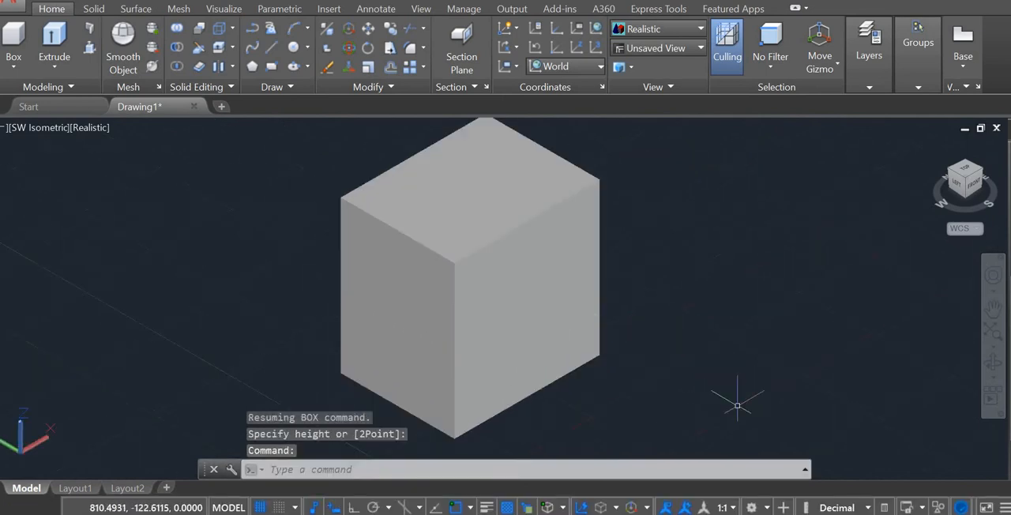
View the box from the Right, then return to the SW Isometric view.
{"action": "left_click", "coordinate": [228, 11]}
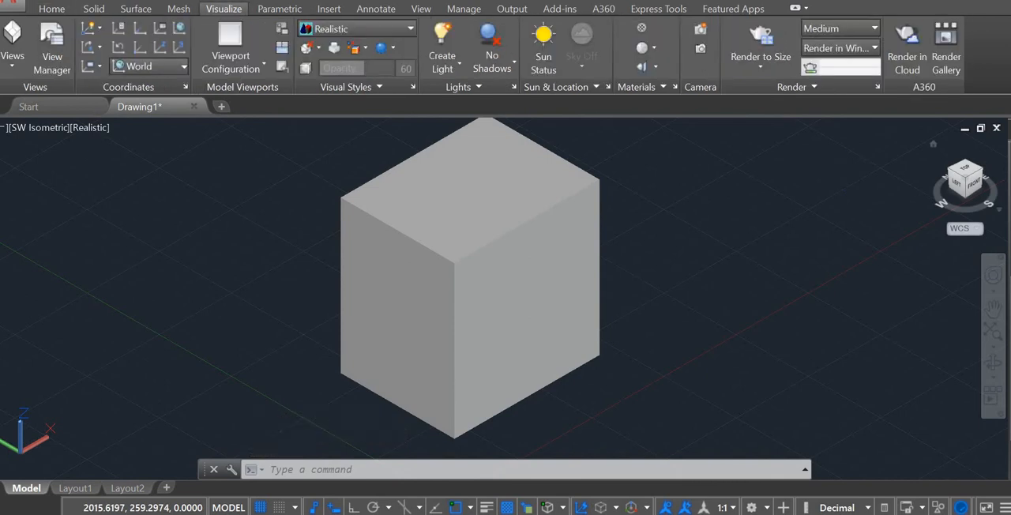
{"action": "left_click", "coordinate": [12, 61]}
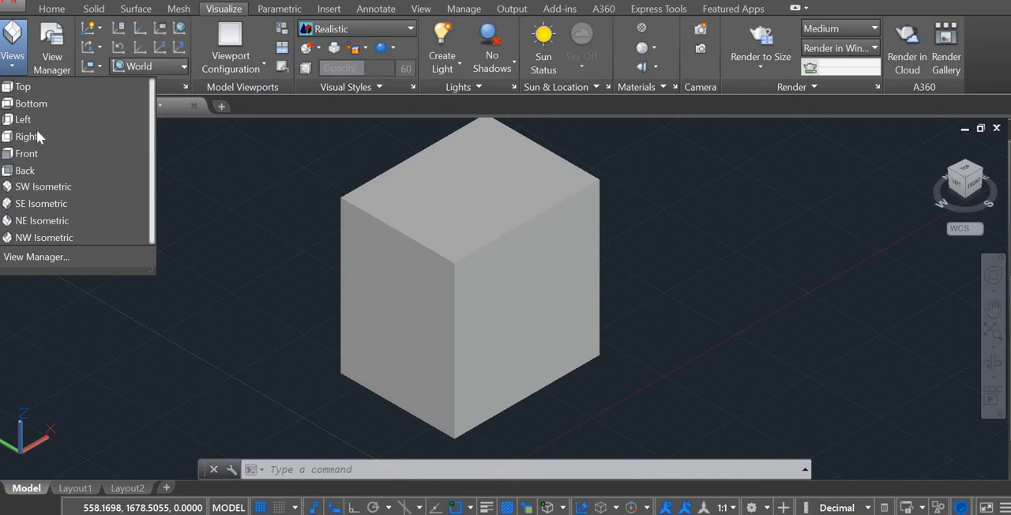
{"action": "left_click", "coordinate": [32, 136]}
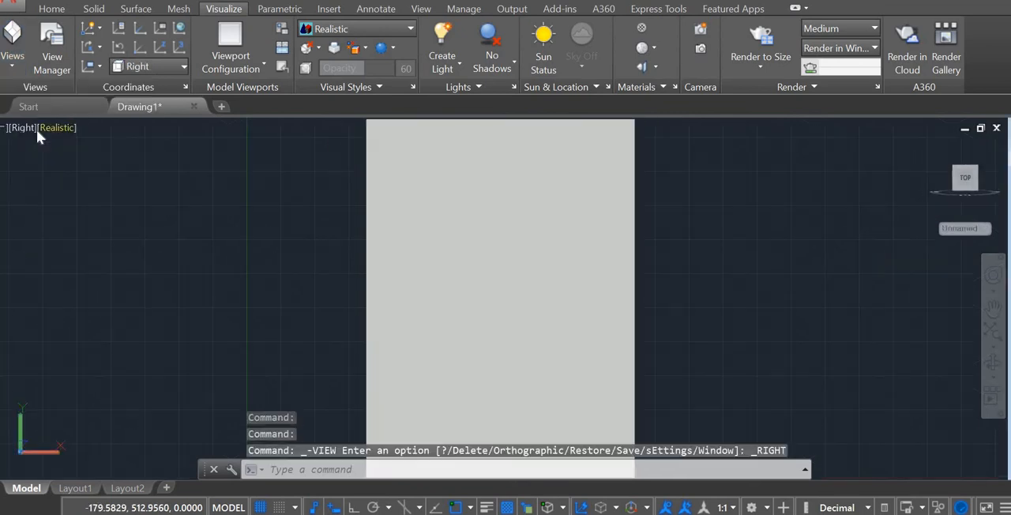
{"action": "left_click", "coordinate": [18, 69]}
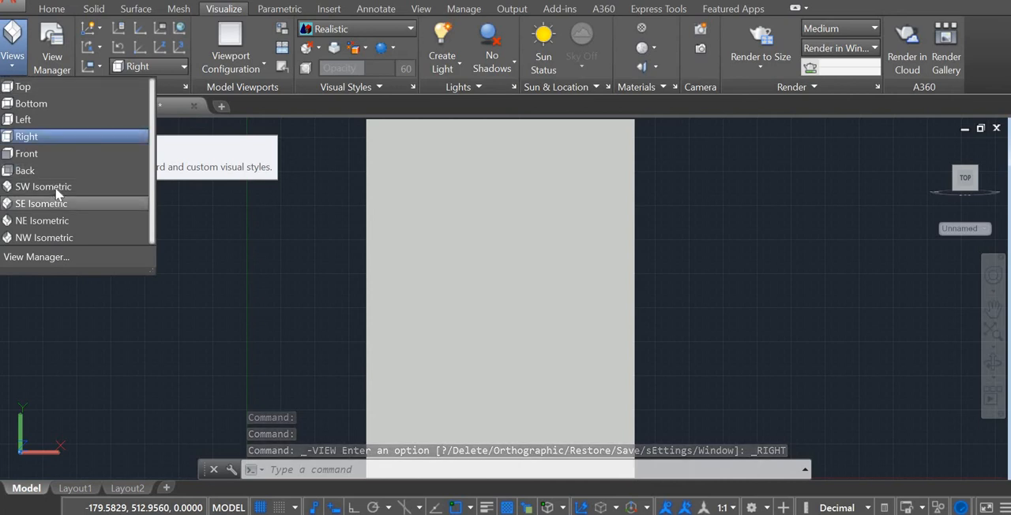
{"action": "left_click", "coordinate": [56, 188]}
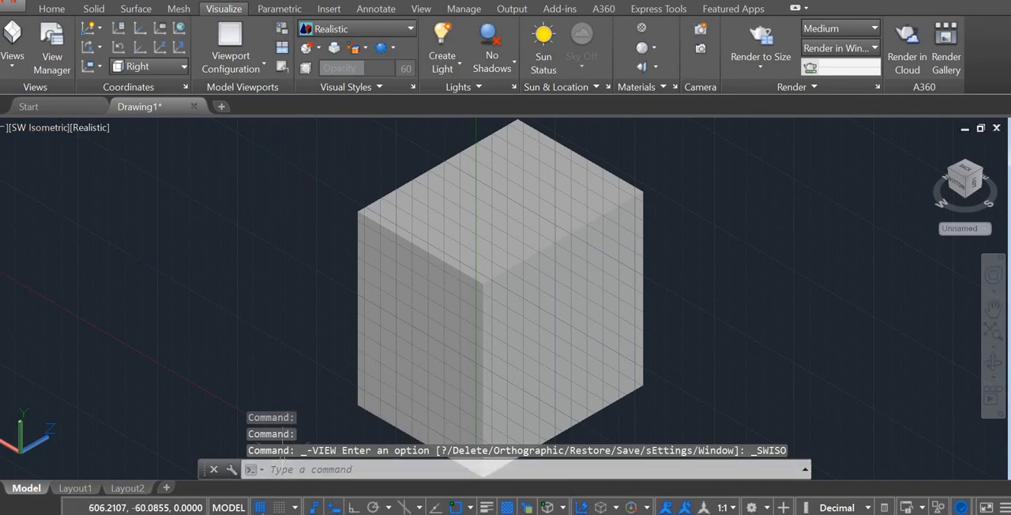
Turn off the grid and examine the current view's properties in the View Manager.
{"action": "key", "text": "F7"}
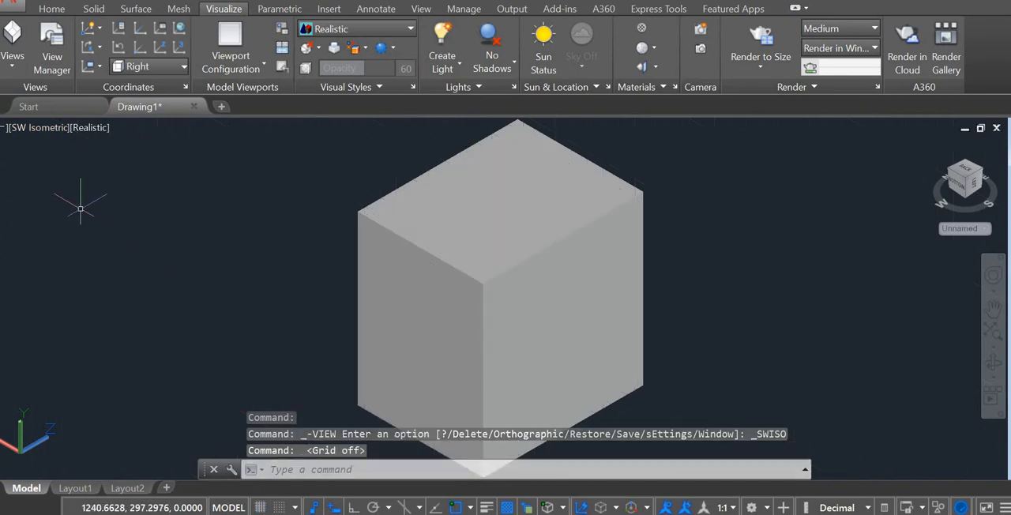
{"action": "left_click", "coordinate": [41, 60]}
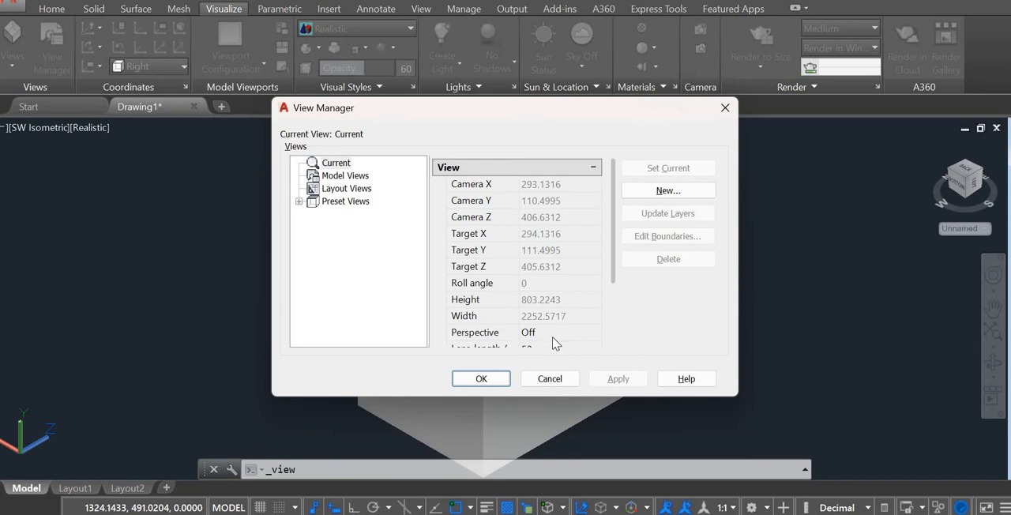
{"action": "left_click", "coordinate": [724, 108]}
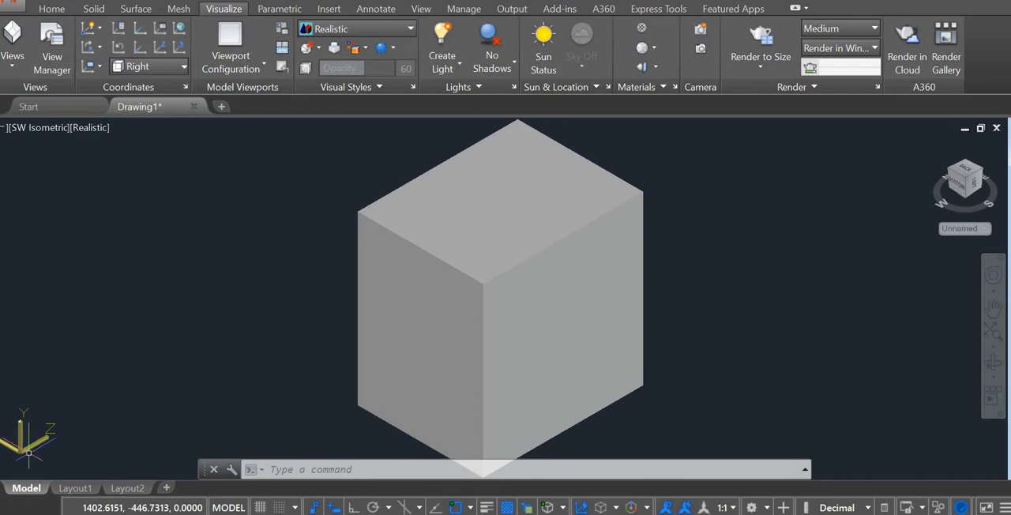
{"action": "left_click", "coordinate": [53, 9]}
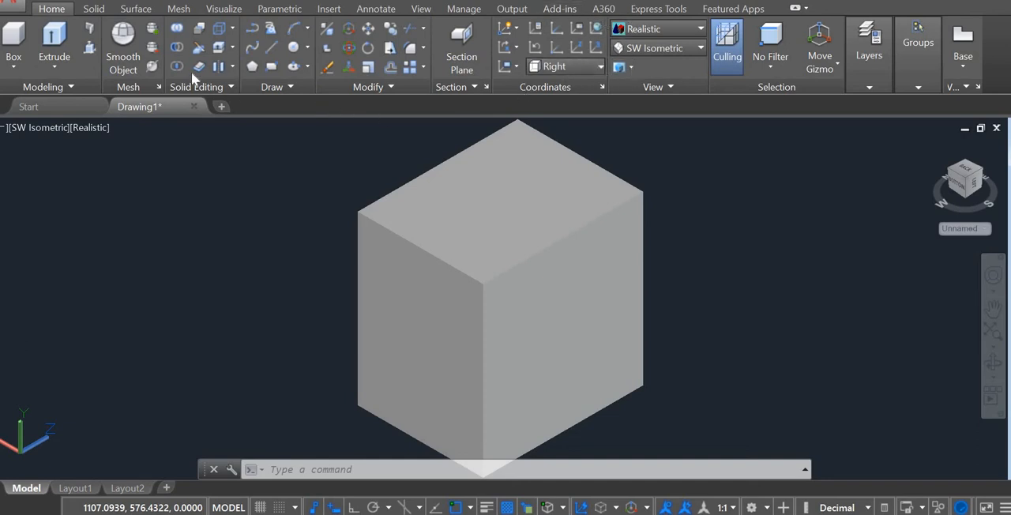
{"action": "left_click", "coordinate": [238, 12]}
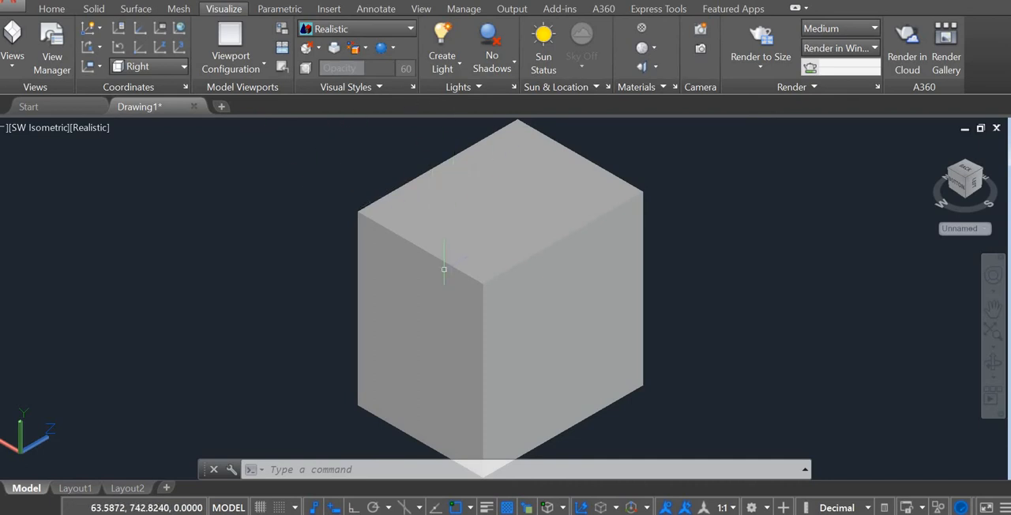
{"action": "mouse_move", "coordinate": [453, 221]}
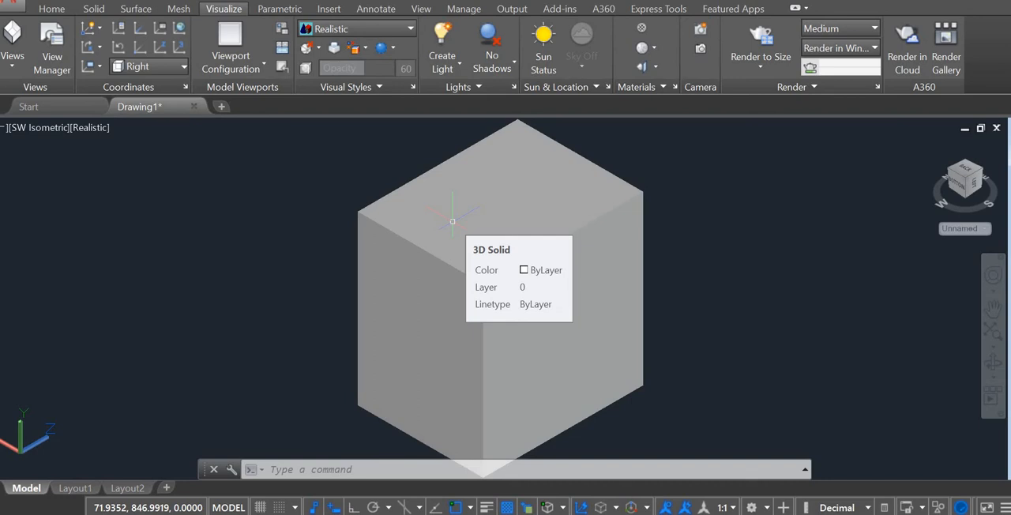
Split the model space into two vertical viewports and set the right-hand one to NE Isometric.
{"action": "left_click", "coordinate": [228, 69]}
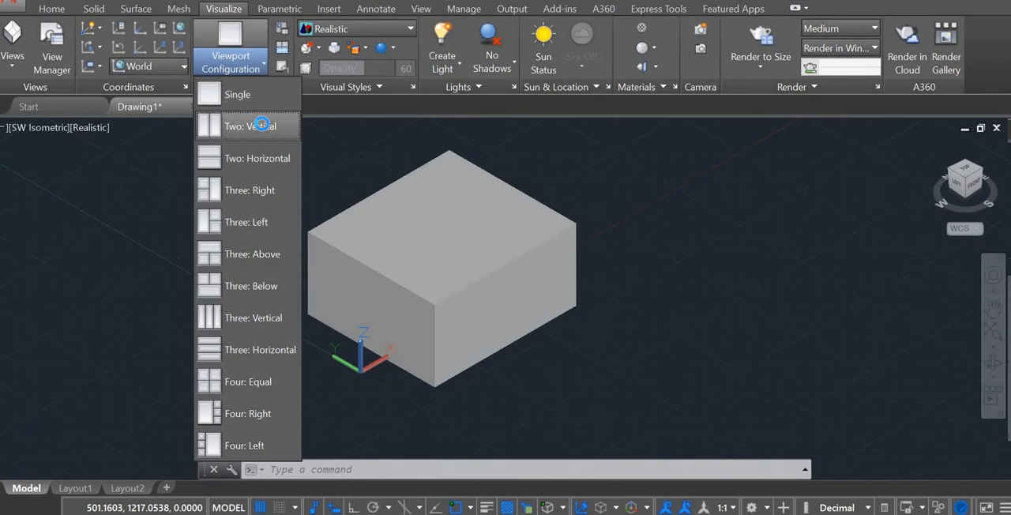
{"action": "left_click", "coordinate": [266, 129]}
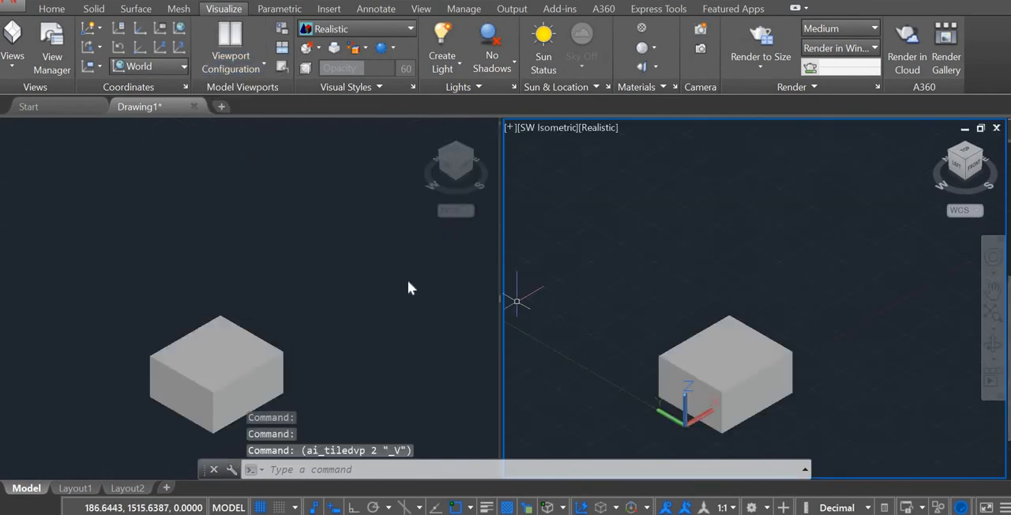
{"action": "left_click", "coordinate": [560, 128]}
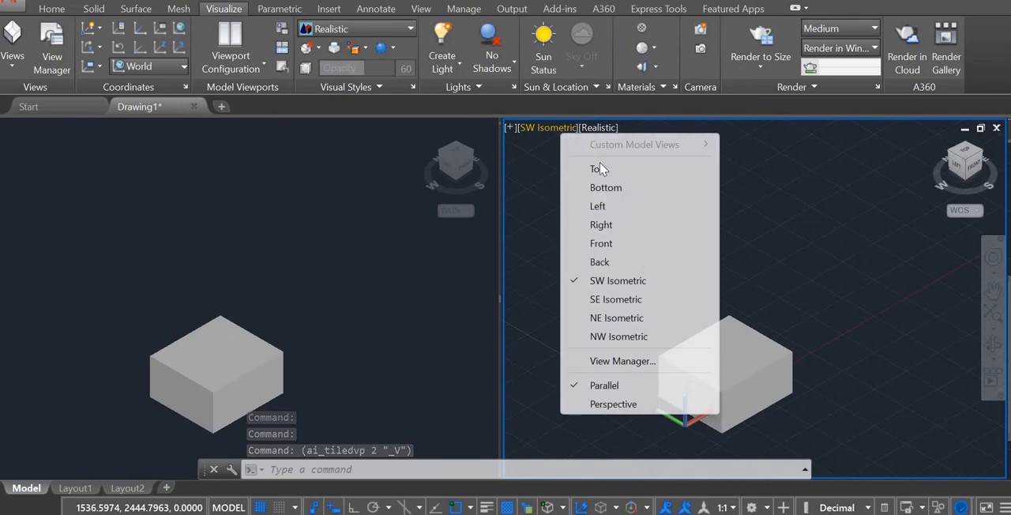
{"action": "left_click", "coordinate": [636, 317]}
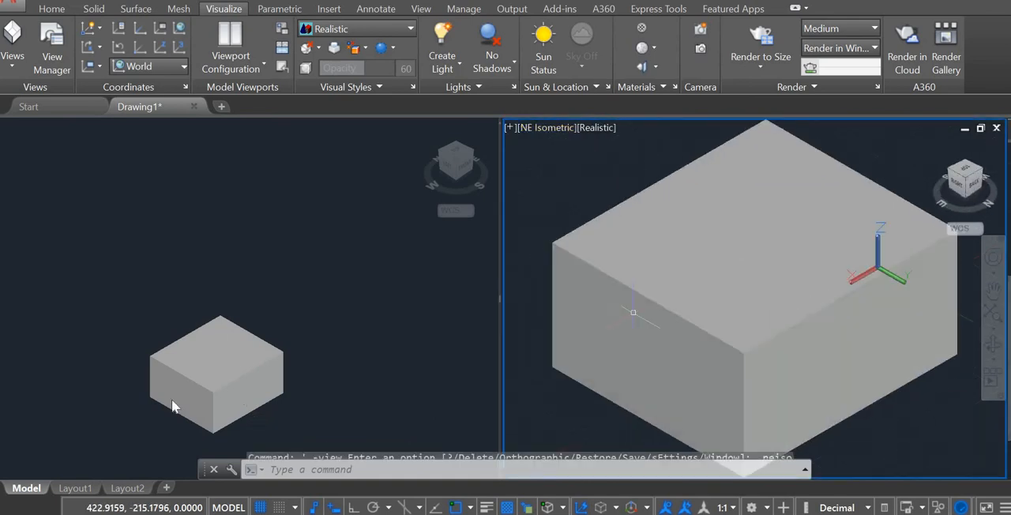
Set the left-hand viewport to the Back view.
{"action": "left_click", "coordinate": [270, 312]}
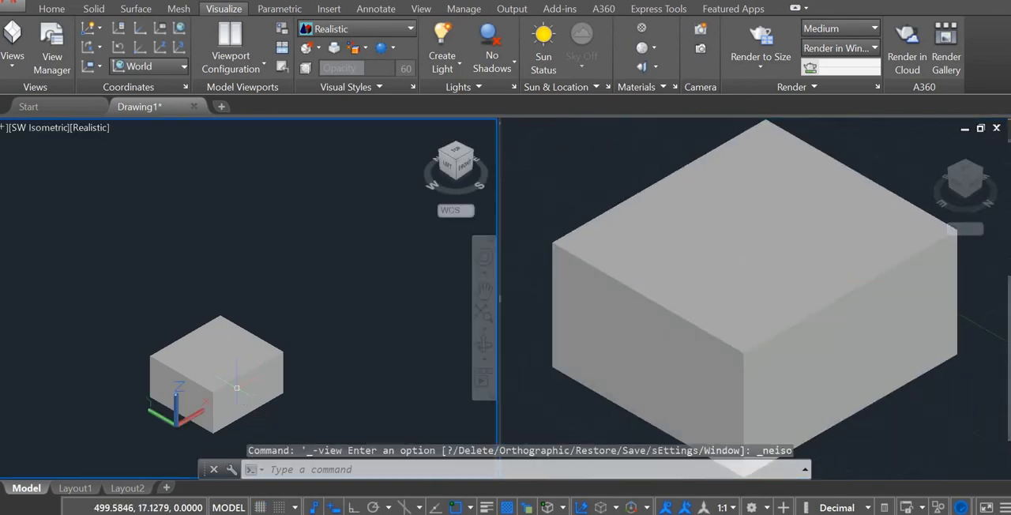
{"action": "scroll", "coordinate": [235, 401], "scroll_direction": "up", "scroll_amount": 3}
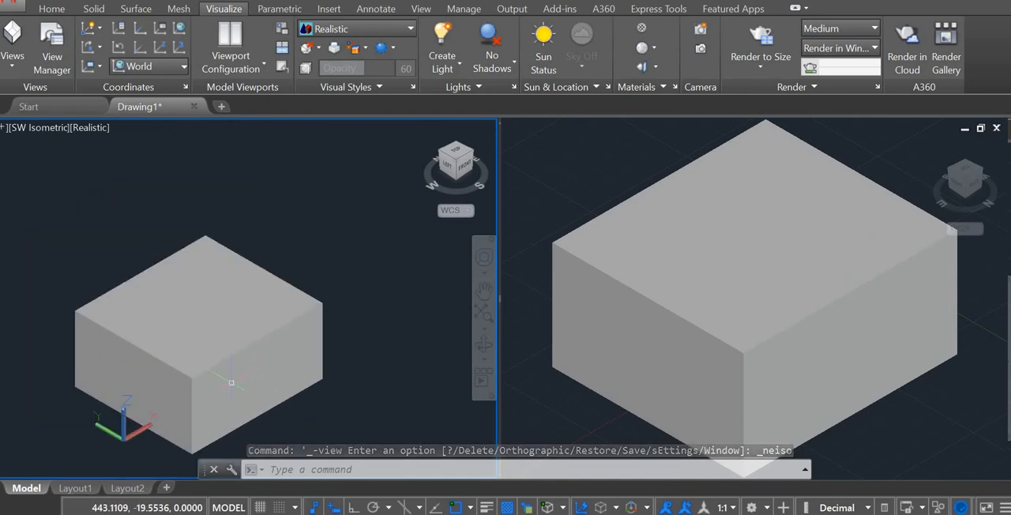
{"action": "left_click", "coordinate": [31, 128]}
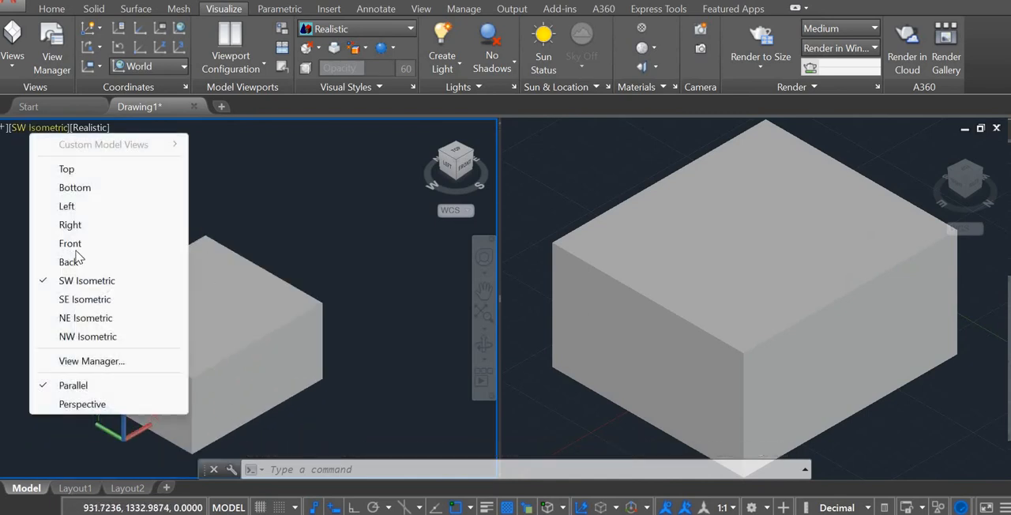
{"action": "left_click", "coordinate": [68, 261]}
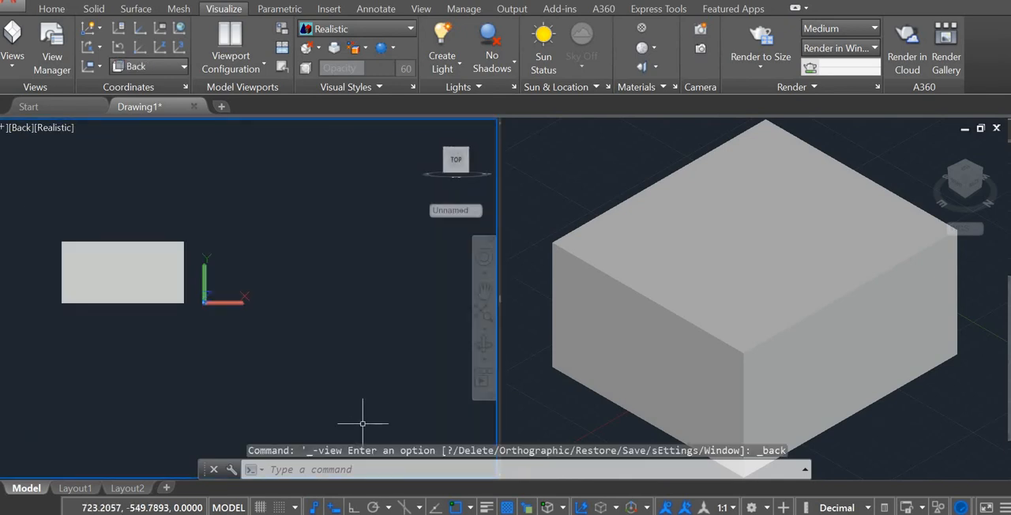
{"action": "scroll", "coordinate": [33, 244], "scroll_direction": "up", "scroll_amount": 3}
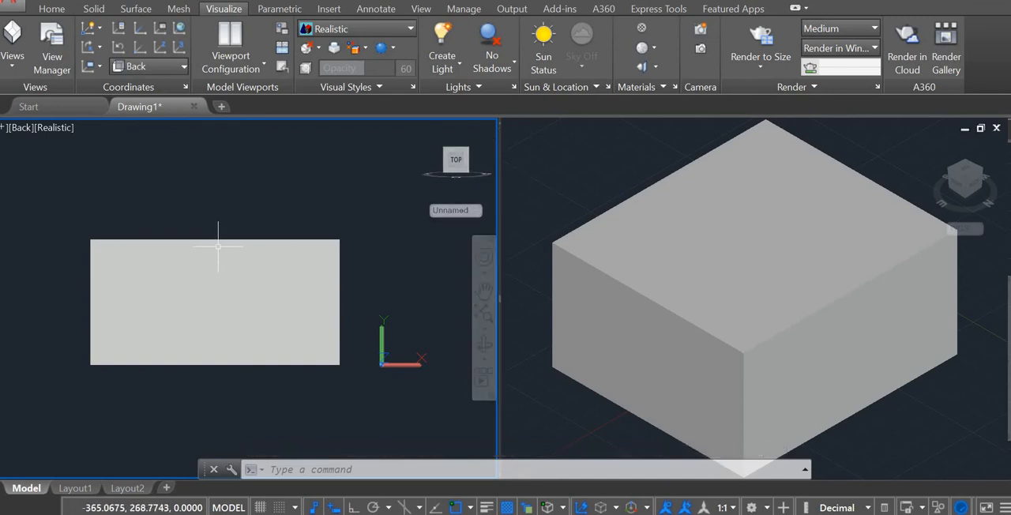
{"action": "left_click", "coordinate": [210, 200]}
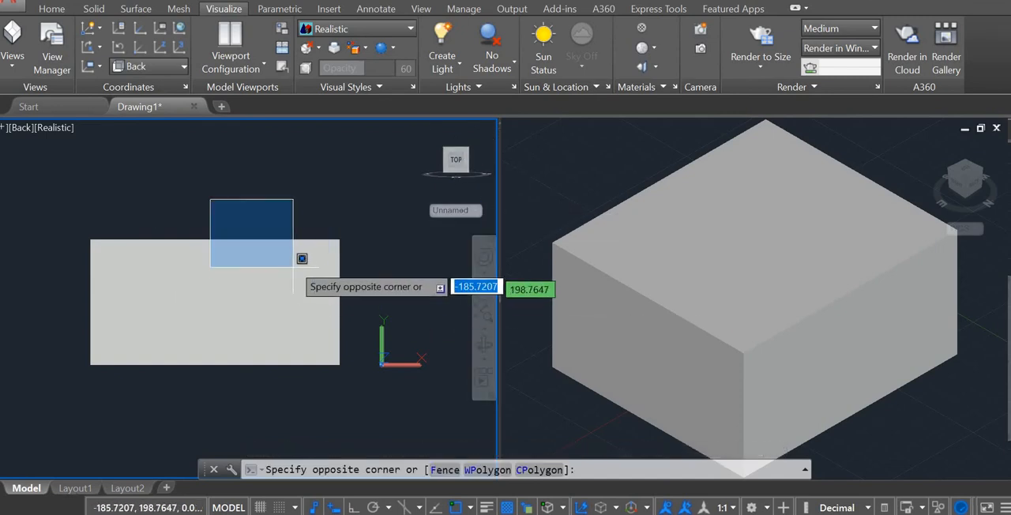
{"action": "left_click", "coordinate": [312, 233]}
Make the NE Isometric viewport current and change the configuration to Two: Horizontal.
{"action": "left_click", "coordinate": [671, 187]}
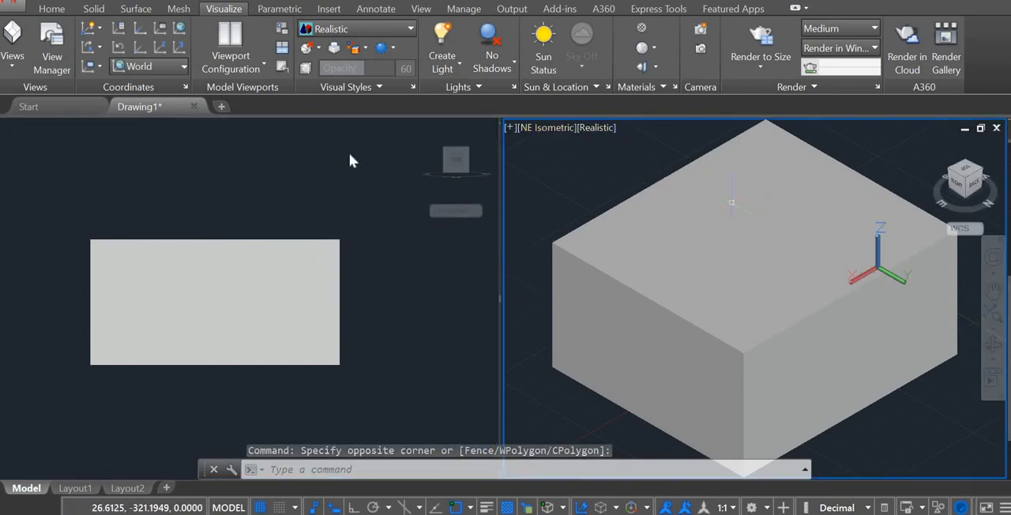
{"action": "left_click", "coordinate": [239, 71]}
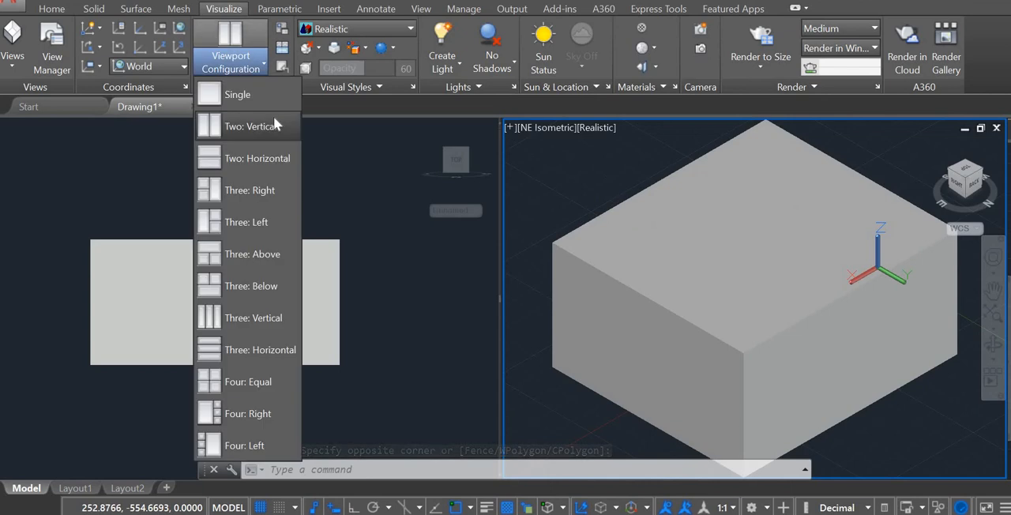
{"action": "left_click", "coordinate": [281, 161]}
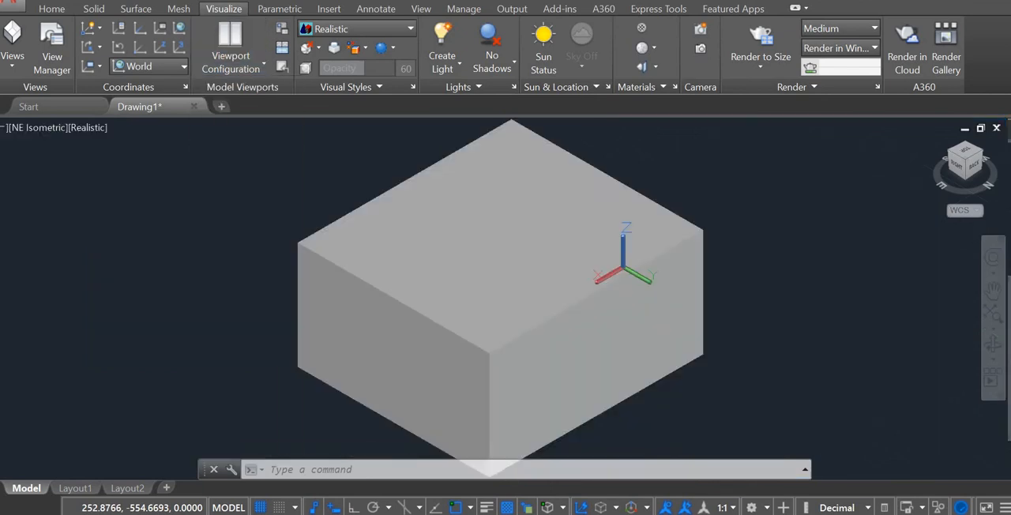
{"action": "scroll", "coordinate": [361, 208], "scroll_direction": "down", "scroll_amount": 3}
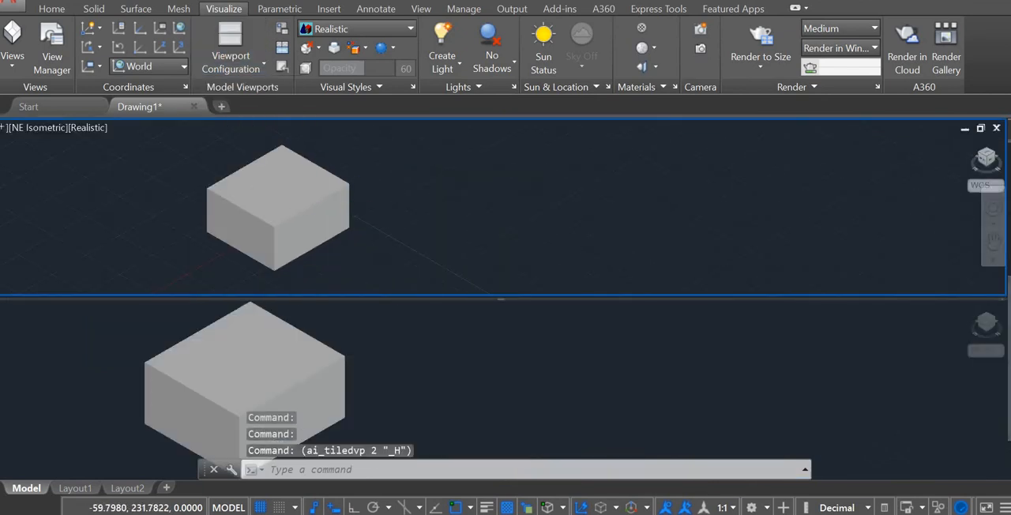
Change the viewport configuration to Three: Right and centre the enlarged box in the tall viewport.
{"action": "left_click", "coordinate": [239, 72]}
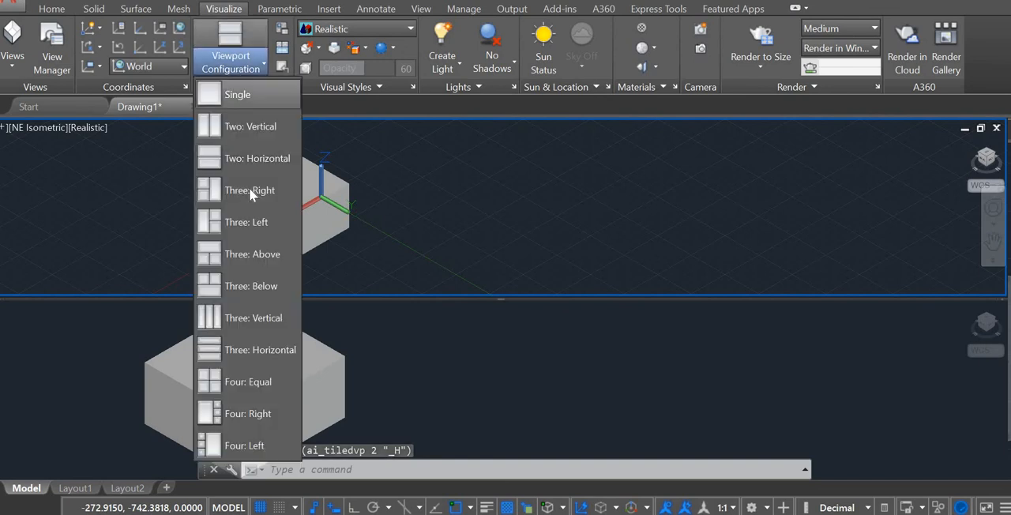
{"action": "left_click", "coordinate": [249, 191]}
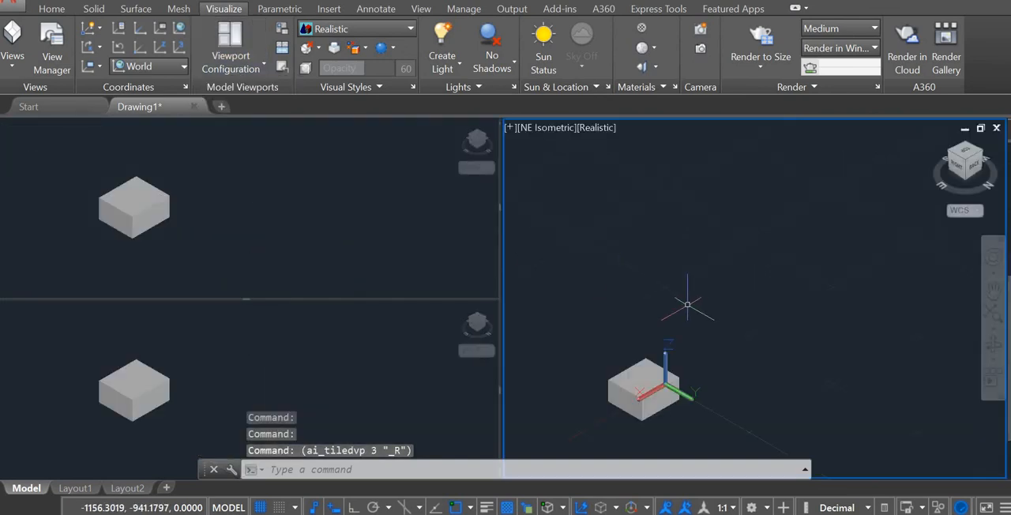
{"action": "scroll", "coordinate": [687, 316], "scroll_direction": "up", "scroll_amount": 2}
{"action": "scroll", "coordinate": [664, 371], "scroll_direction": "down", "scroll_amount": 5}
{"action": "scroll", "coordinate": [659, 395], "scroll_direction": "up", "scroll_amount": 8}
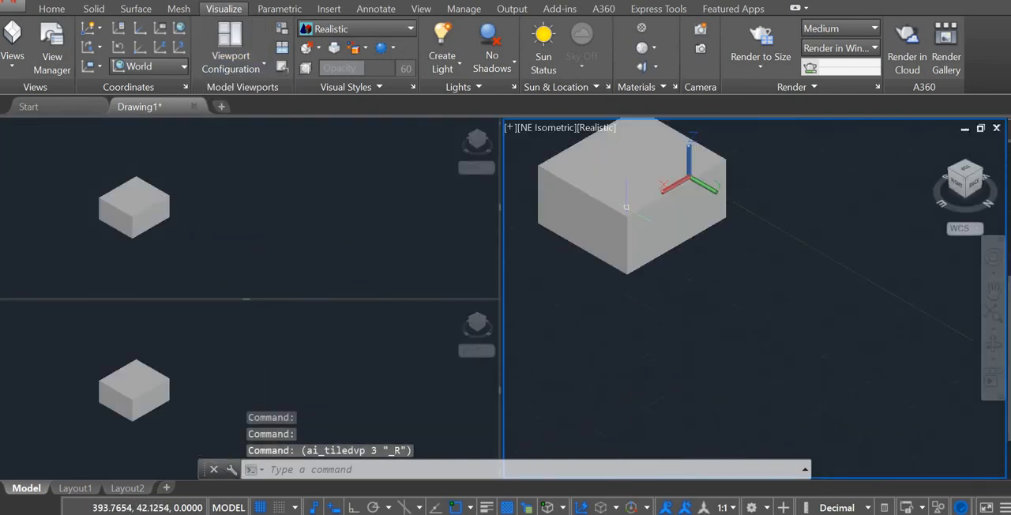
{"action": "middle_click_drag", "start_coordinate": [653, 201], "coordinate": [766, 285]}
{"action": "scroll", "coordinate": [767, 284], "scroll_direction": "up", "scroll_amount": 2}
{"action": "middle_click_drag", "start_coordinate": [767, 286], "coordinate": [763, 301]}
Set the upper small viewport to the Left view and the lower small viewport to the Top view.
{"action": "left_click", "coordinate": [169, 197]}
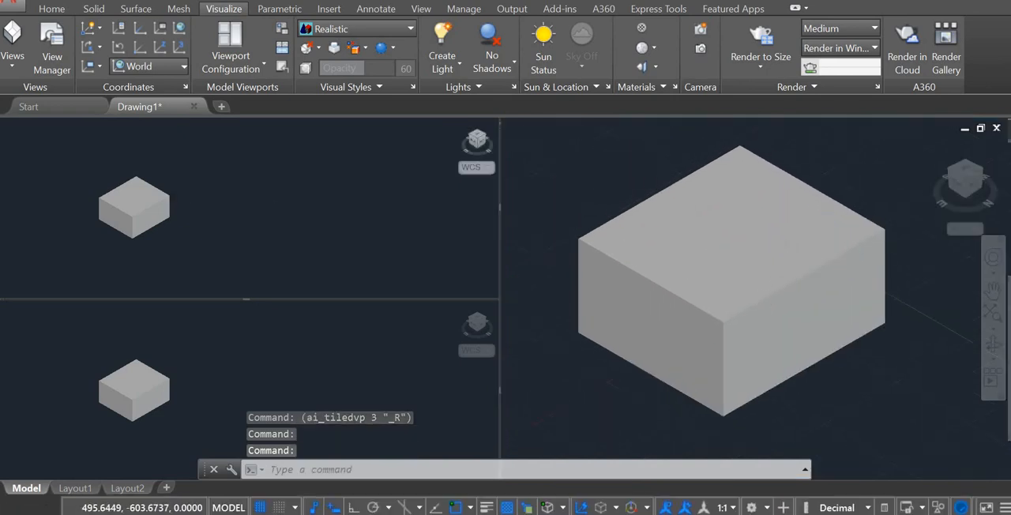
{"action": "left_click", "coordinate": [39, 127]}
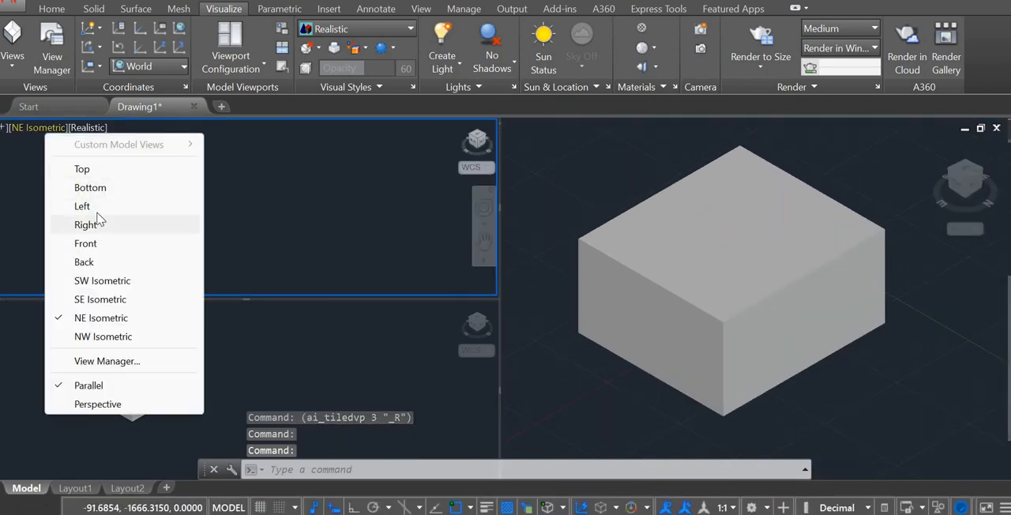
{"action": "left_click", "coordinate": [83, 206]}
{"action": "left_click", "coordinate": [170, 330]}
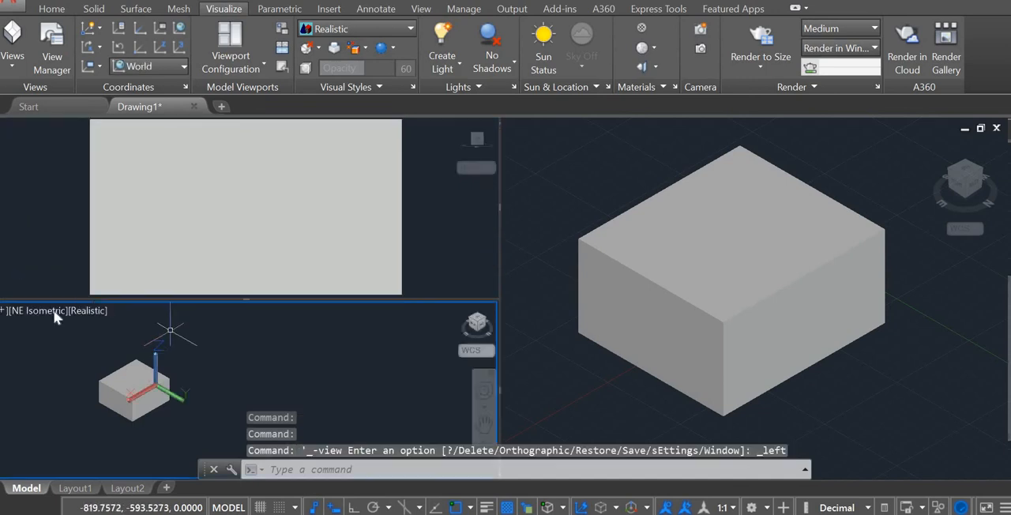
{"action": "left_click", "coordinate": [50, 312]}
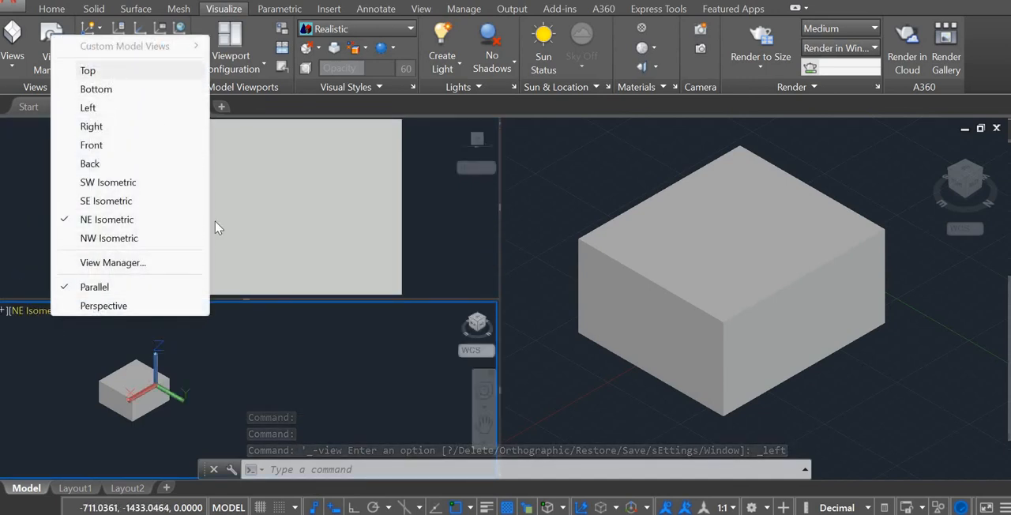
{"action": "left_click", "coordinate": [129, 73]}
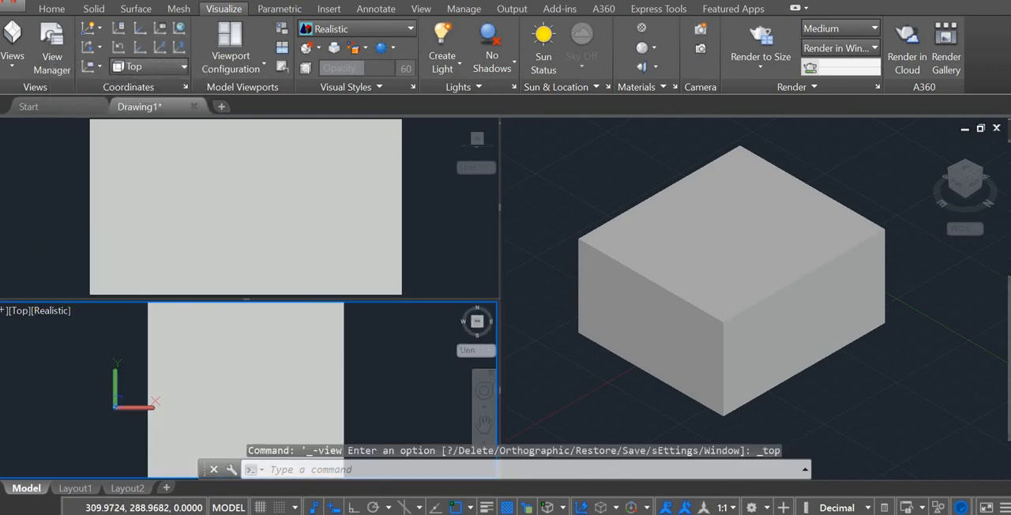
Apply the 2D Wireframe visual style to the Top viewport and the NE Isometric viewport.
{"action": "left_click", "coordinate": [61, 315]}
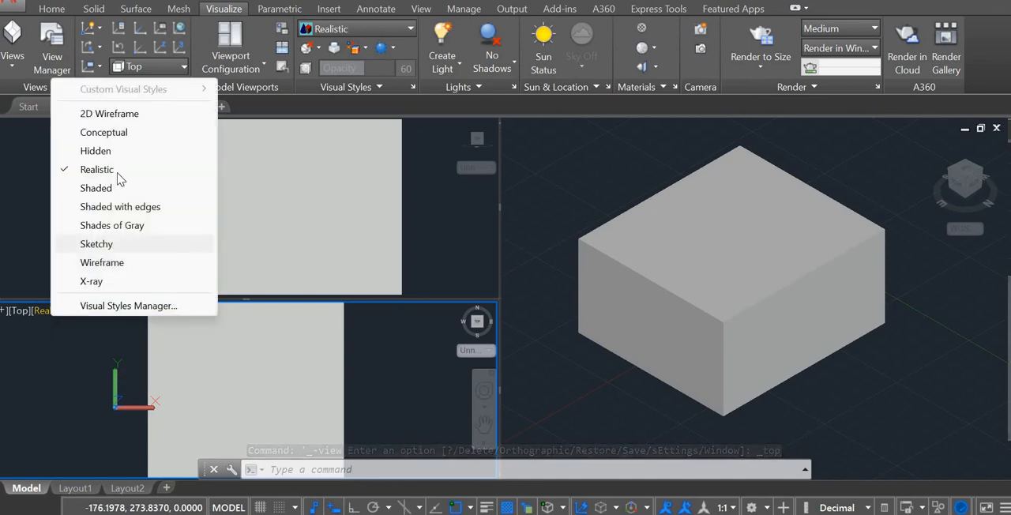
{"action": "left_click", "coordinate": [133, 113]}
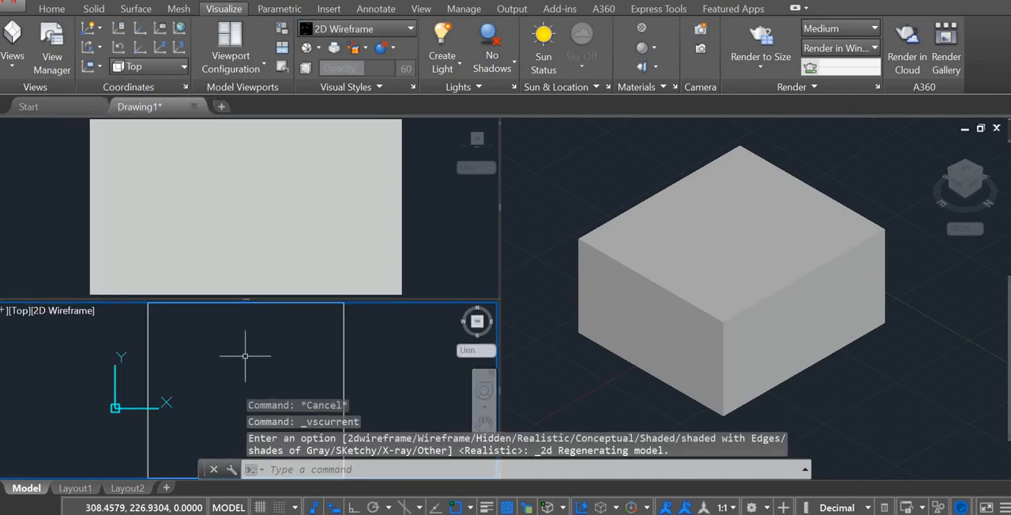
{"action": "scroll", "coordinate": [245, 356], "scroll_direction": "down", "scroll_amount": 3}
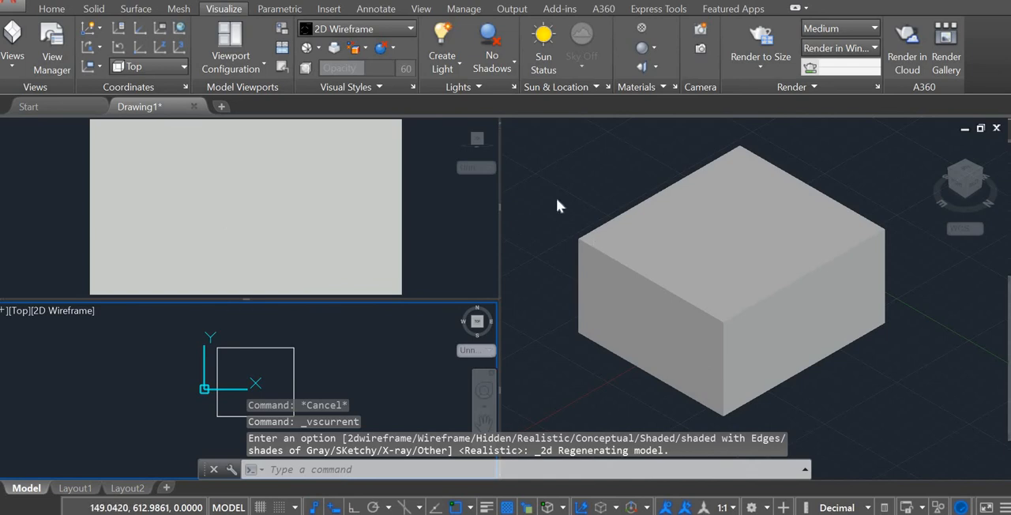
{"action": "left_click", "coordinate": [639, 128]}
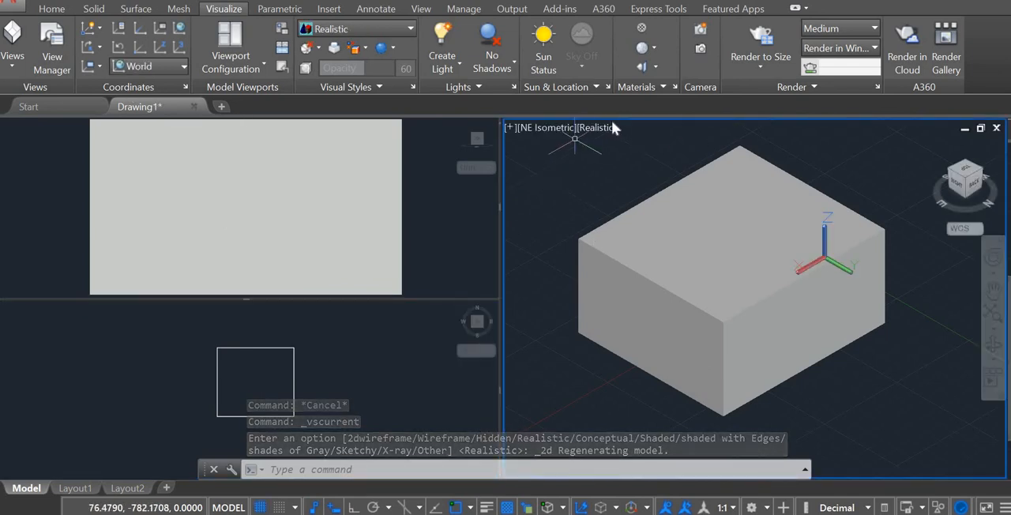
{"action": "left_click", "coordinate": [606, 127]}
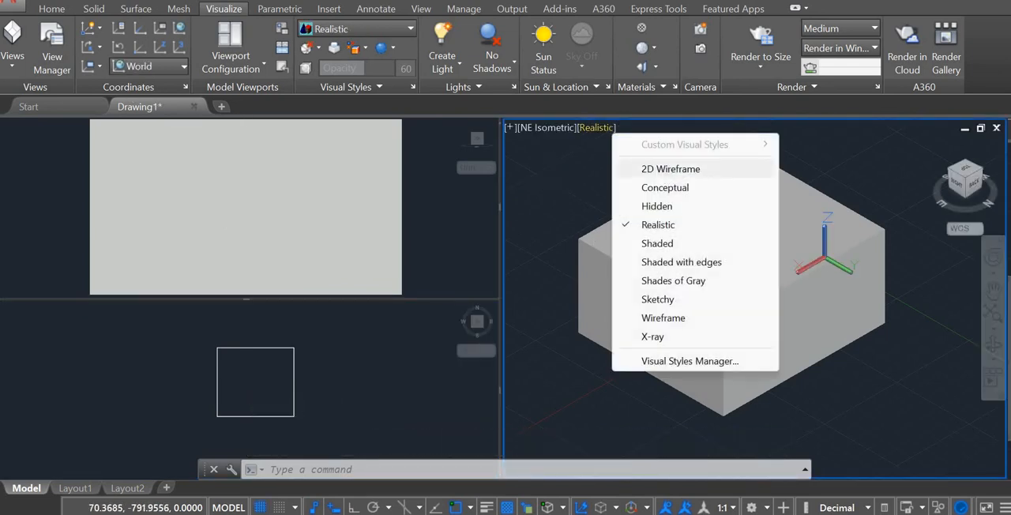
{"action": "left_click", "coordinate": [671, 169]}
Apply the Shaded with edges visual style to the viewport showing the Left view.
{"action": "left_click", "coordinate": [234, 190]}
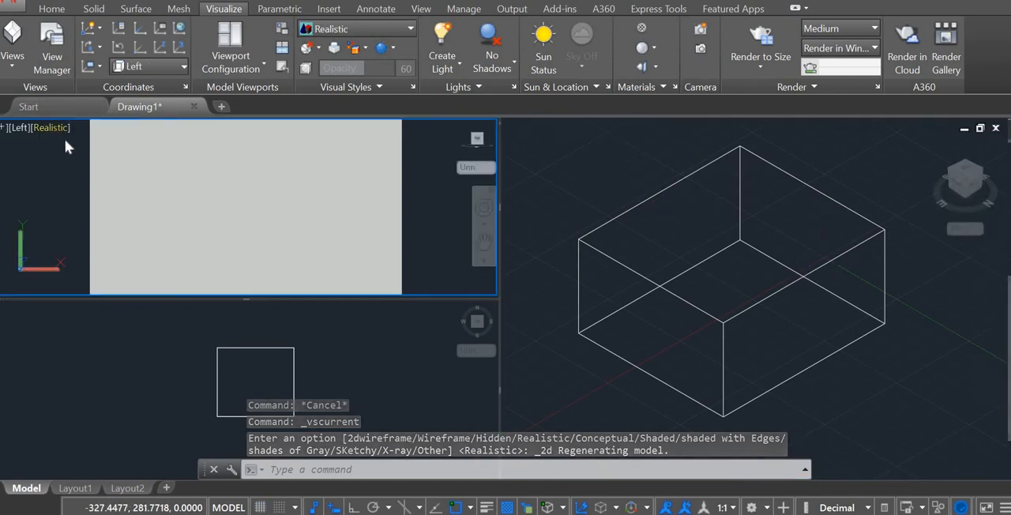
{"action": "left_click", "coordinate": [59, 128]}
{"action": "left_click", "coordinate": [145, 259]}
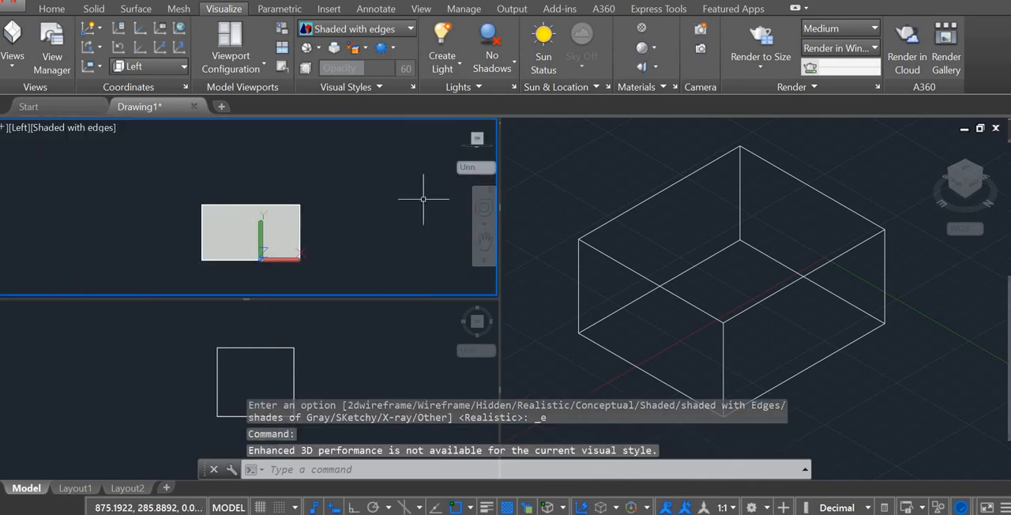
{"action": "left_click", "coordinate": [395, 187]}
{"action": "left_click", "coordinate": [378, 199]}
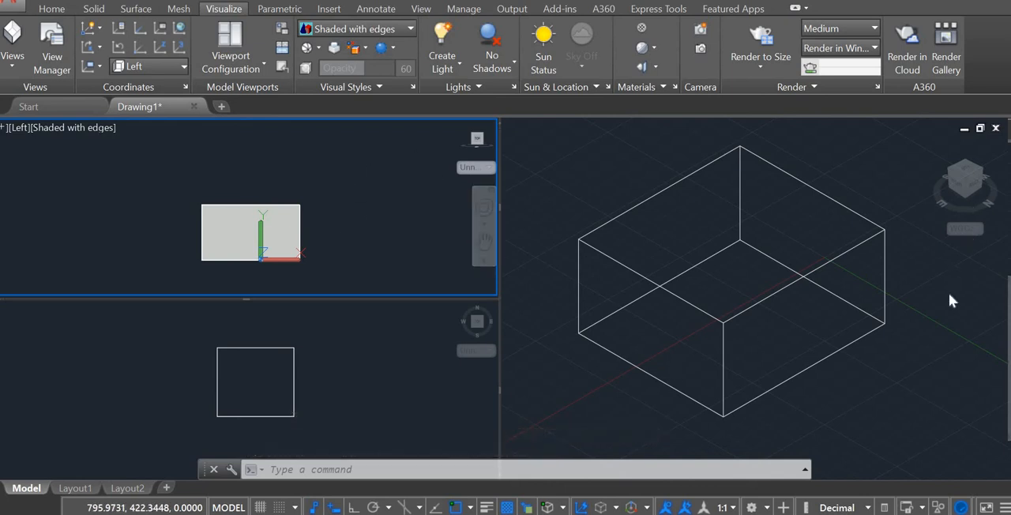
Change the viewport configuration to Three: Left and move the dividers to narrow the tall viewport and heighten the upper small one.
{"action": "left_click", "coordinate": [242, 68]}
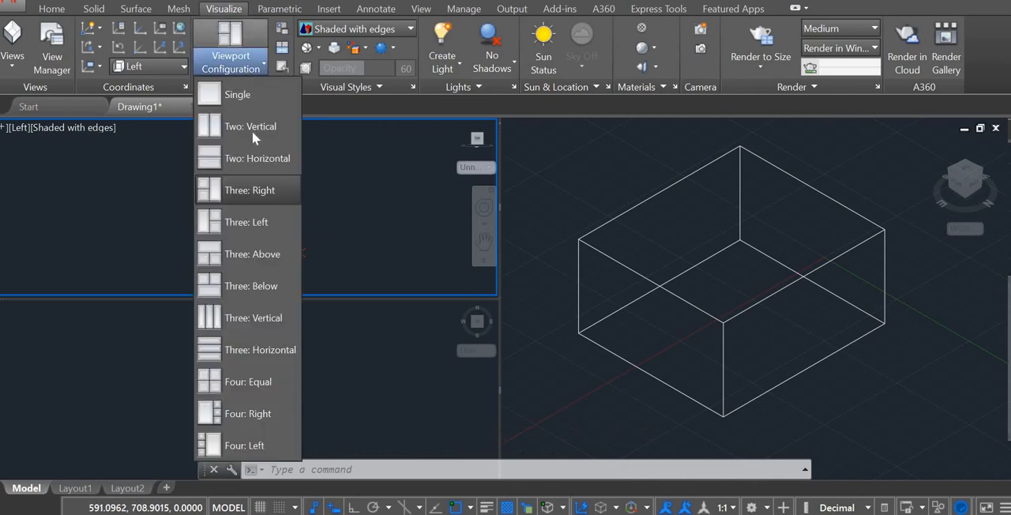
{"action": "left_click", "coordinate": [276, 226]}
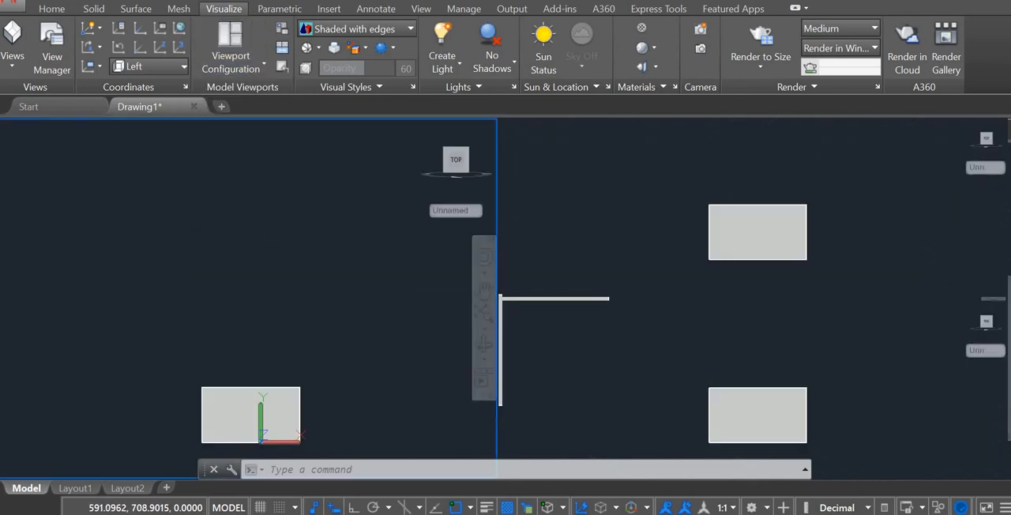
{"action": "left_click", "coordinate": [652, 257]}
{"action": "mouse_move", "coordinate": [652, 322]}
{"action": "left_mouse_down"}
{"action": "mouse_move", "coordinate": [655, 336]}
{"action": "mouse_move", "coordinate": [646, 310]}
{"action": "left_mouse_up"}
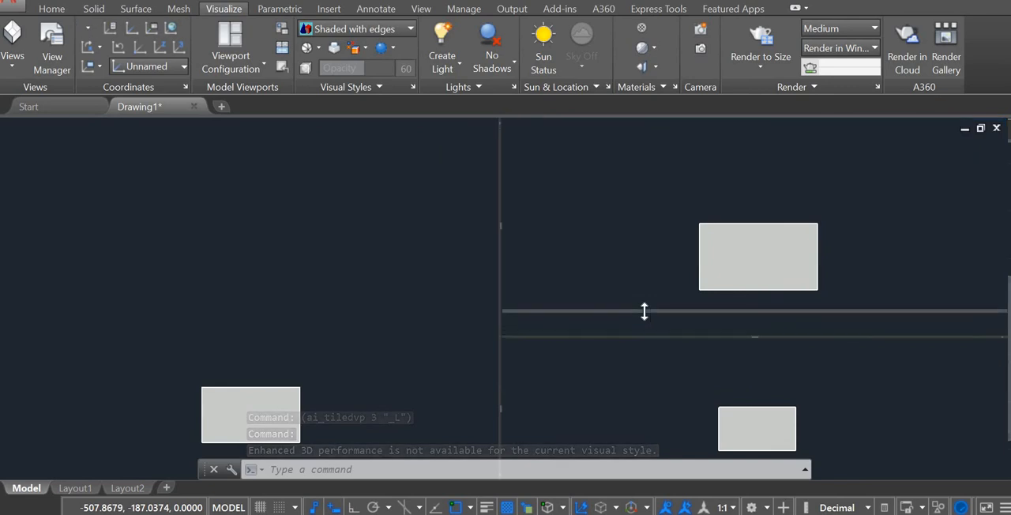
{"action": "left_click_drag", "start_coordinate": [499, 307], "coordinate": [353, 316]}
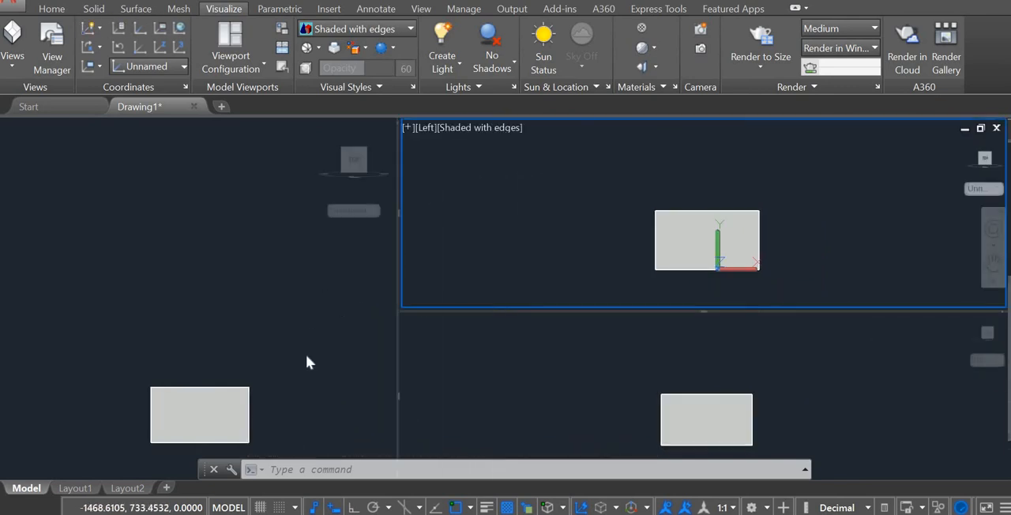
Reposition the box in the tall viewport, then move the dividers to widen that viewport and heighten the upper small one.
{"action": "scroll", "coordinate": [297, 368], "scroll_direction": "down", "scroll_amount": 2}
{"action": "middle_click_drag", "start_coordinate": [297, 368], "coordinate": [299, 310]}
{"action": "middle_click_drag", "start_coordinate": [246, 287], "coordinate": [251, 305]}
{"action": "left_click", "coordinate": [281, 348]}
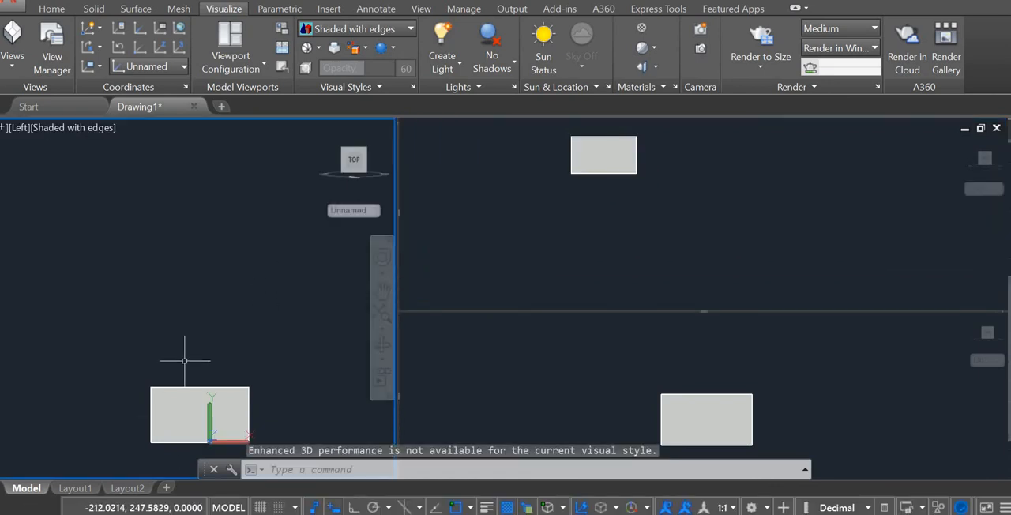
{"action": "left_click_drag", "start_coordinate": [199, 327], "coordinate": [221, 295]}
{"action": "middle_click_drag", "start_coordinate": [237, 359], "coordinate": [241, 240]}
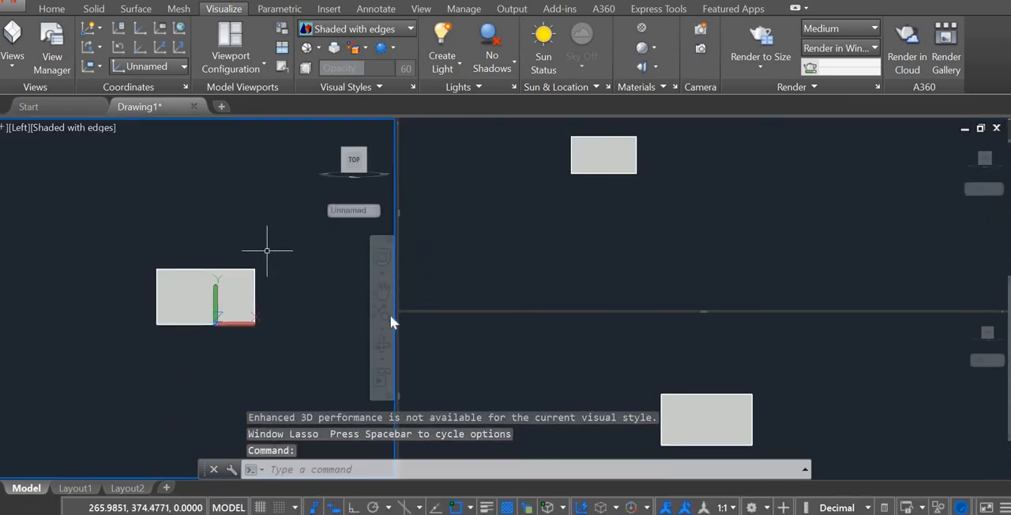
{"action": "left_click_drag", "start_coordinate": [399, 312], "coordinate": [467, 278]}
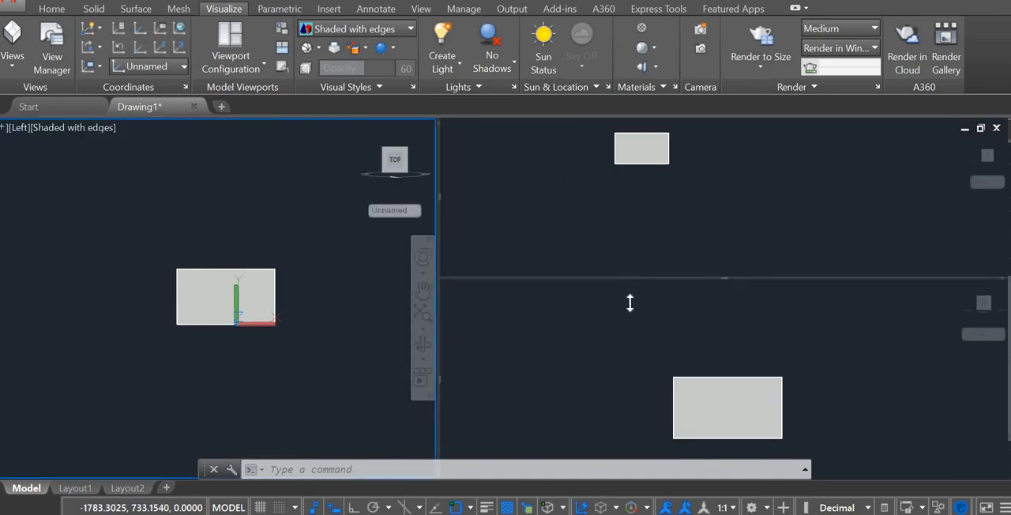
{"action": "left_click_drag", "start_coordinate": [630, 303], "coordinate": [645, 329]}
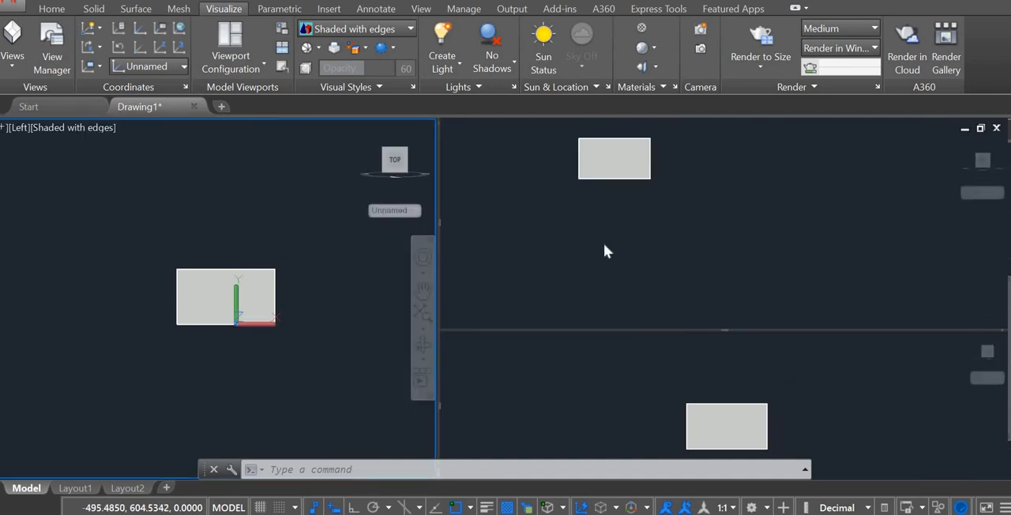
Change the viewport configuration to Three: Above.
{"action": "left_click", "coordinate": [237, 74]}
{"action": "left_click", "coordinate": [265, 267]}
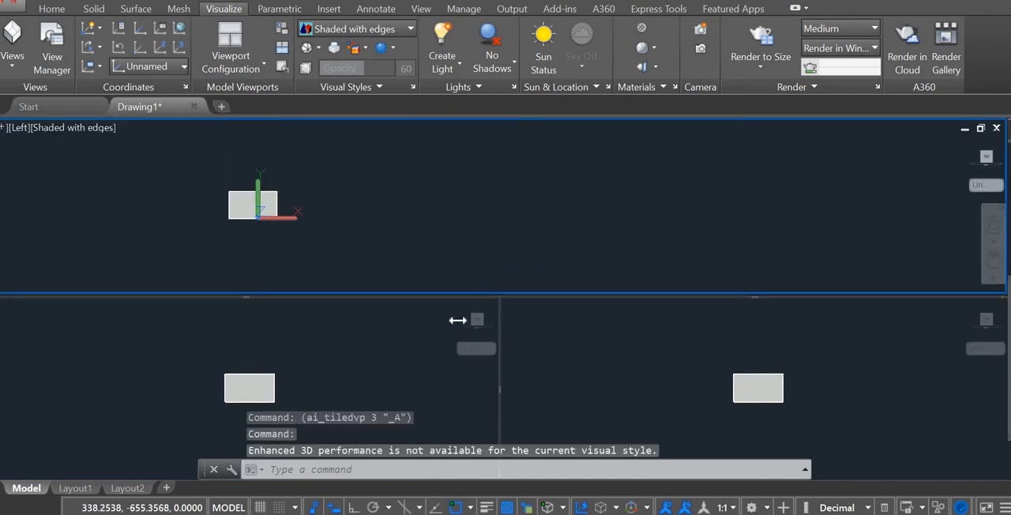
Move the divider between the two lower viewports to narrow the left one, and set the wider one to SW Isometric view.
{"action": "left_click_drag", "start_coordinate": [459, 320], "coordinate": [360, 320]}
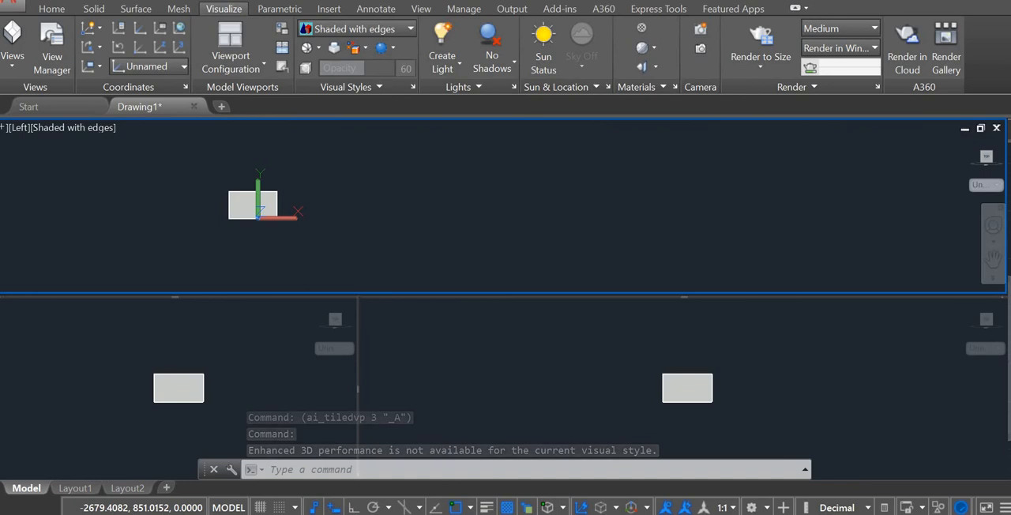
{"action": "left_click", "coordinate": [395, 316]}
{"action": "left_click", "coordinate": [386, 308]}
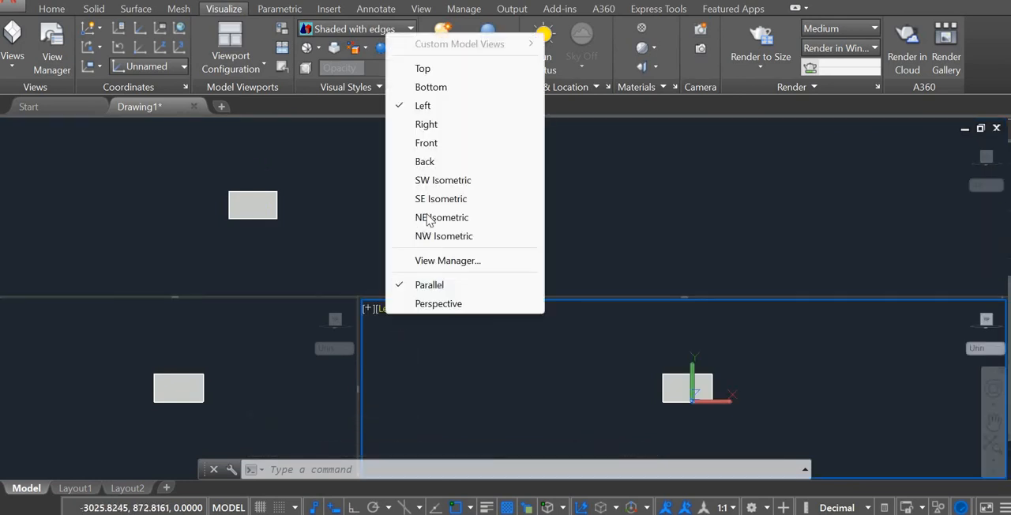
{"action": "left_click", "coordinate": [435, 180]}
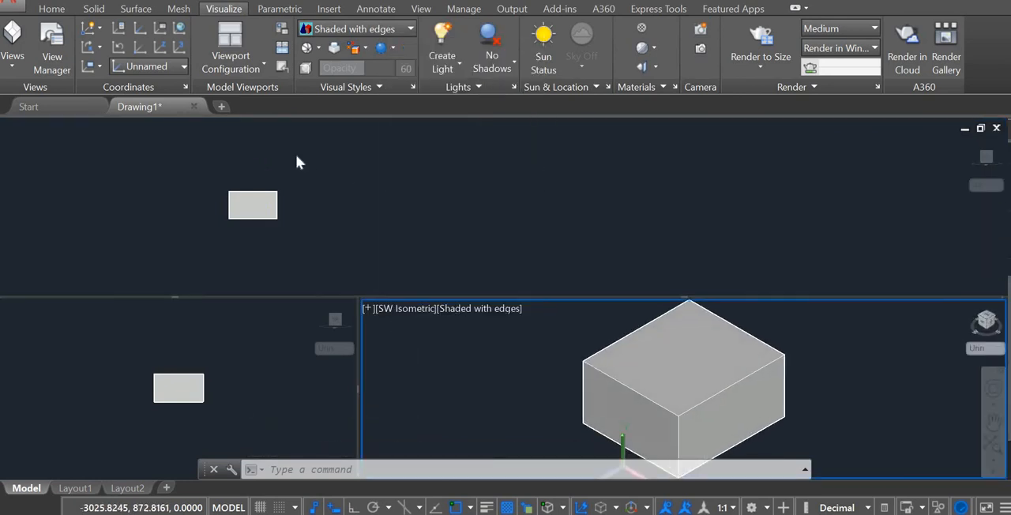
Set the wide upper viewport to the Top view and enlarge the box in it.
{"action": "left_click", "coordinate": [316, 166]}
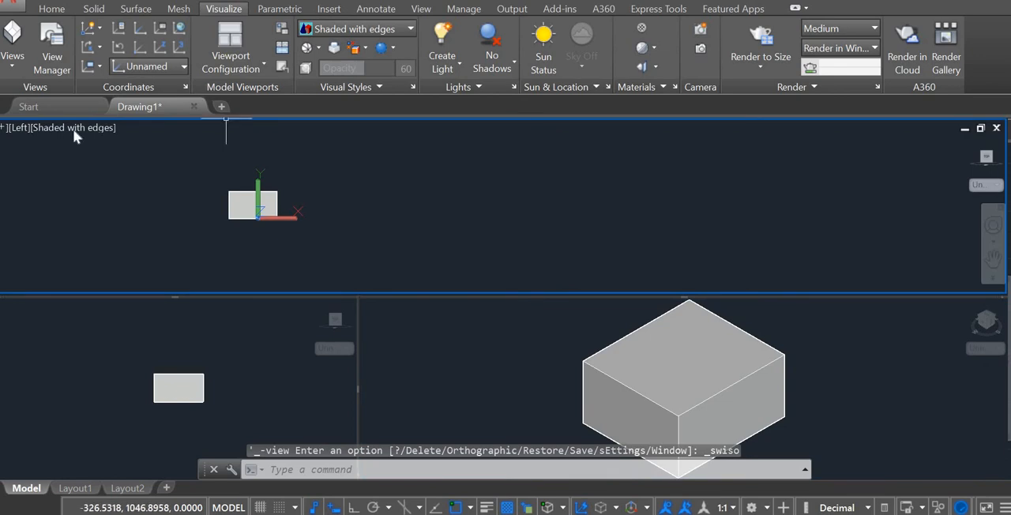
{"action": "left_click", "coordinate": [21, 127]}
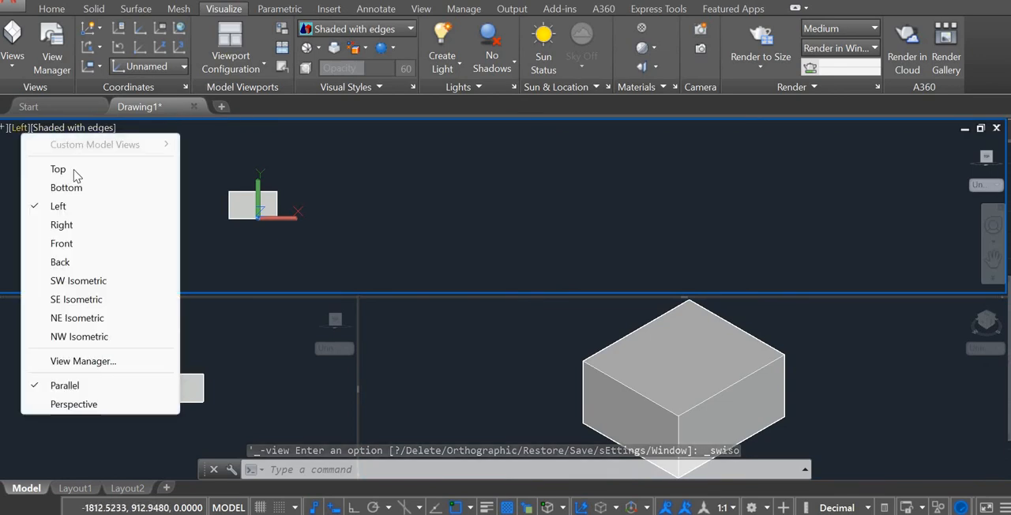
{"action": "left_click", "coordinate": [71, 168]}
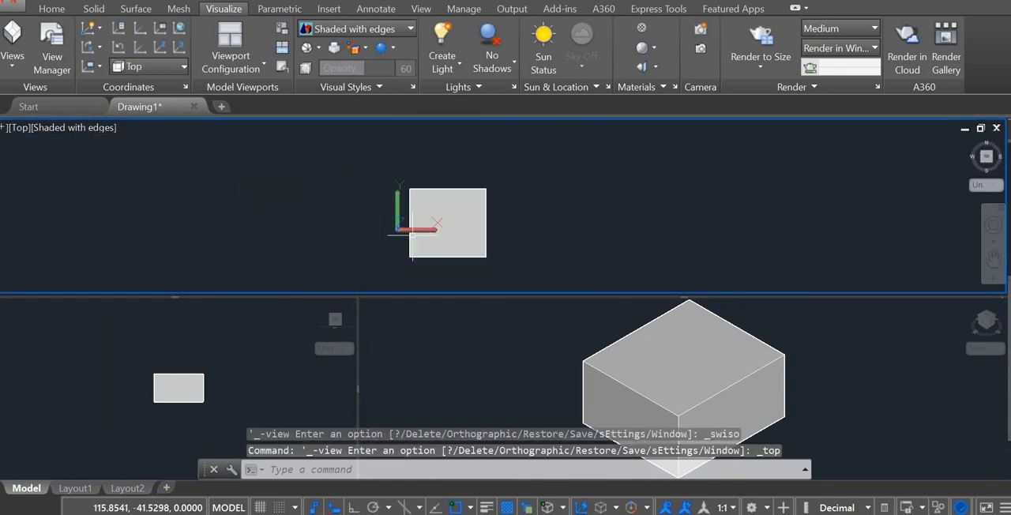
{"action": "scroll", "coordinate": [419, 233], "scroll_direction": "up", "scroll_amount": 2}
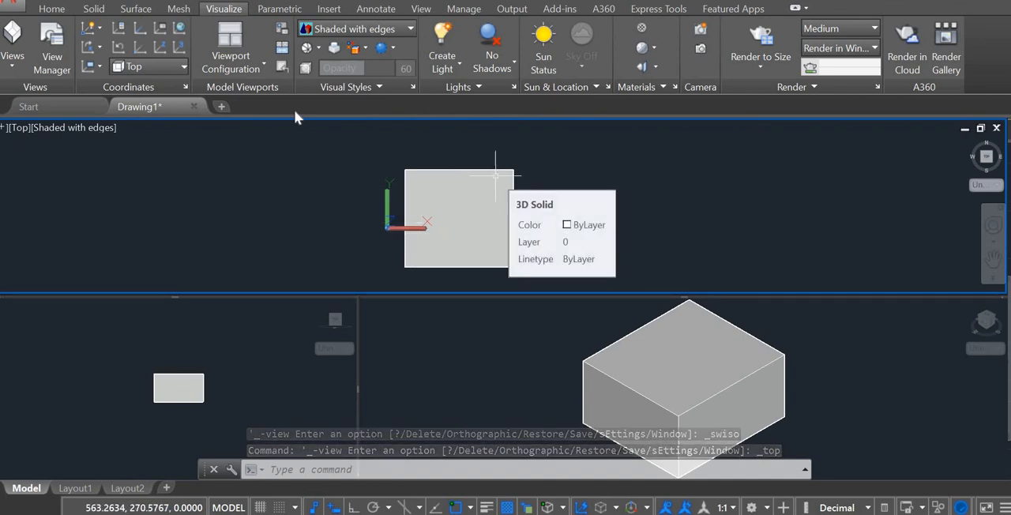
Change the viewport configuration to Four: Equal and set the upper-left viewport to the Left view.
{"action": "left_click", "coordinate": [266, 63]}
{"action": "left_click", "coordinate": [259, 382]}
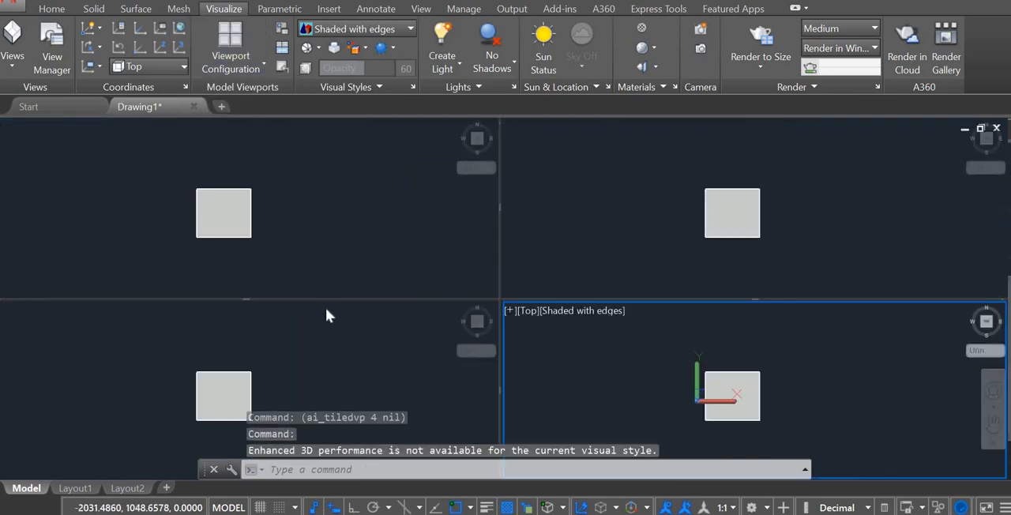
{"action": "left_click", "coordinate": [242, 241]}
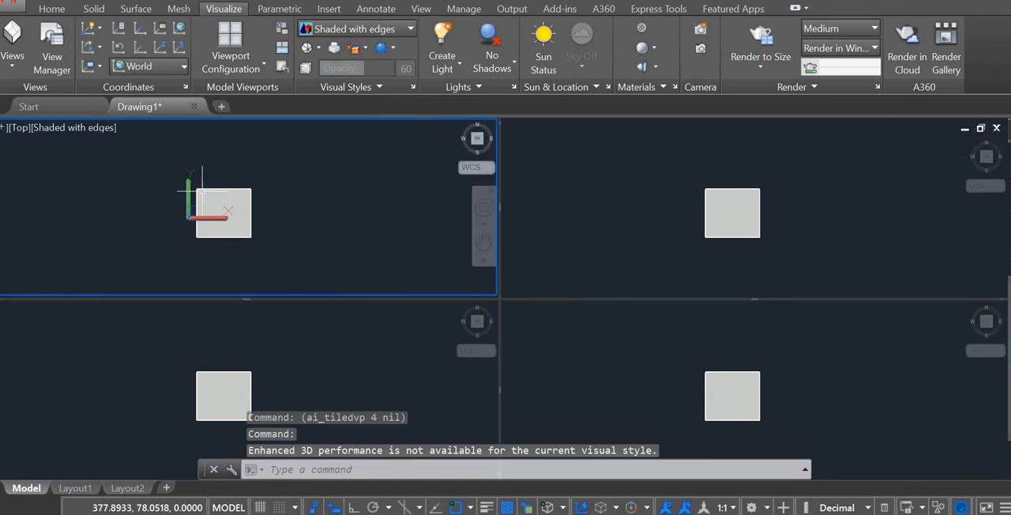
{"action": "left_click", "coordinate": [18, 128]}
{"action": "left_click", "coordinate": [79, 207]}
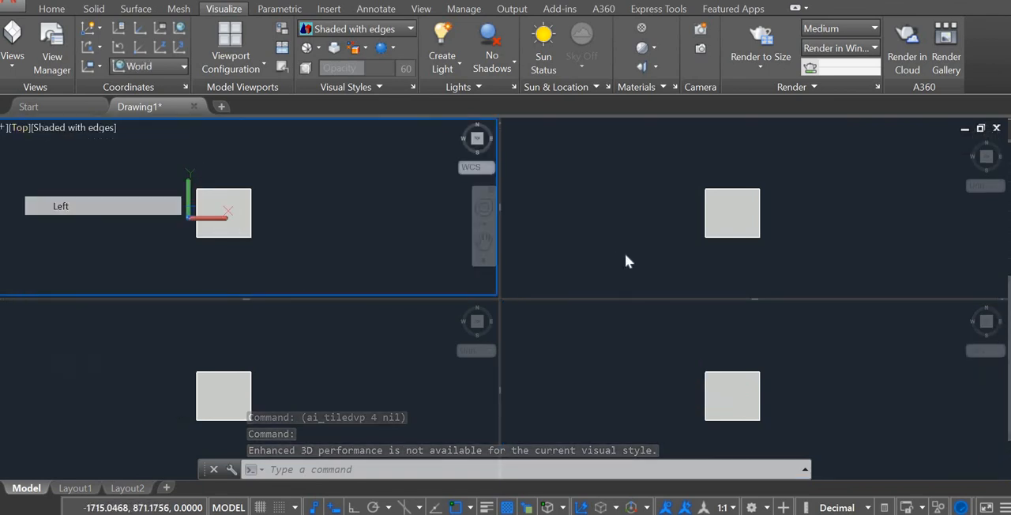
Set the upper-right viewport to the SW Isometric view.
{"action": "left_click", "coordinate": [522, 136]}
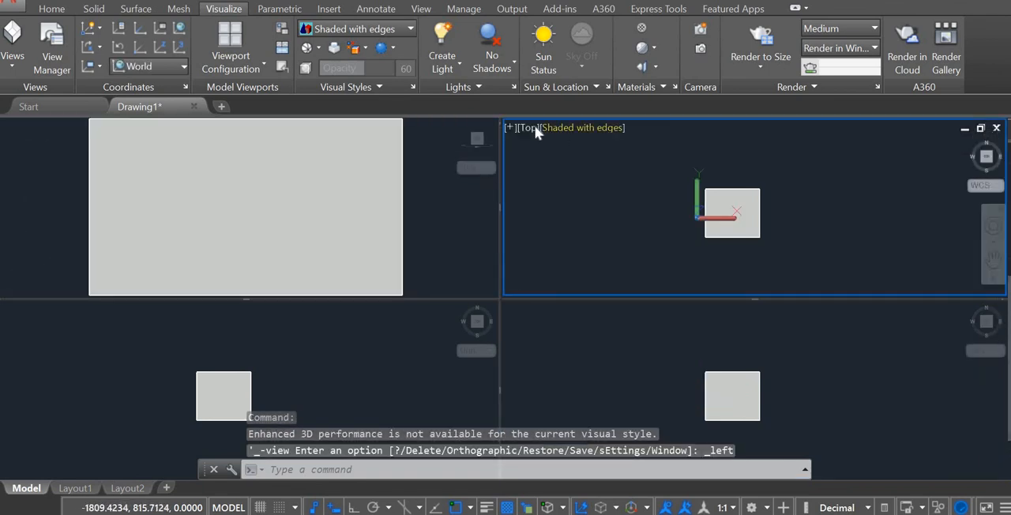
{"action": "left_click", "coordinate": [528, 128]}
{"action": "left_click", "coordinate": [584, 279]}
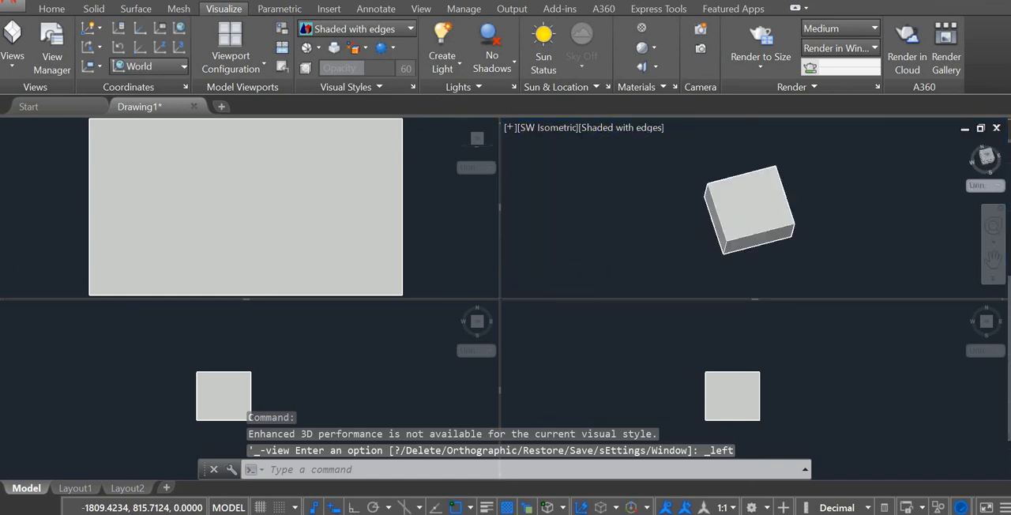
Try the X-Ray visual style on the lower-left viewport and replace it with Hidden.
{"action": "left_click", "coordinate": [349, 353]}
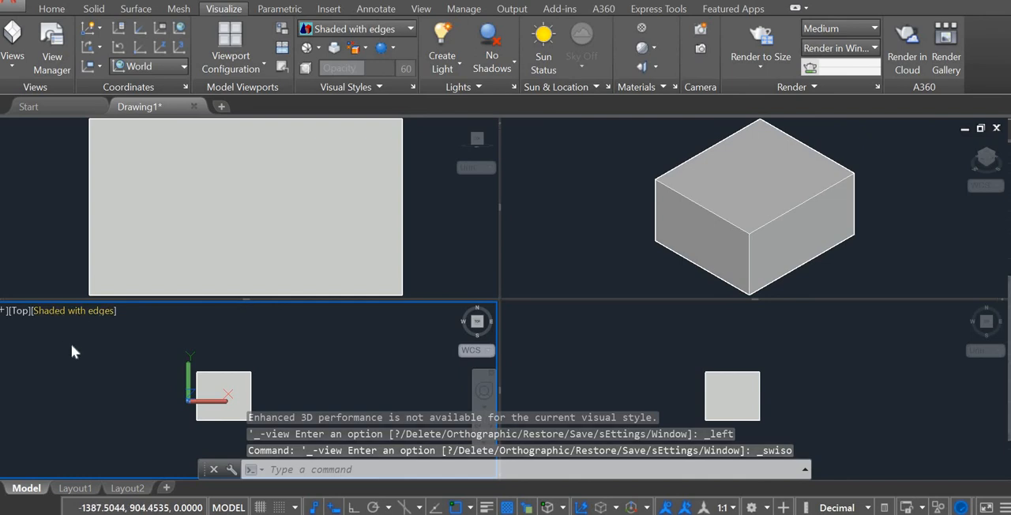
{"action": "left_click", "coordinate": [55, 310]}
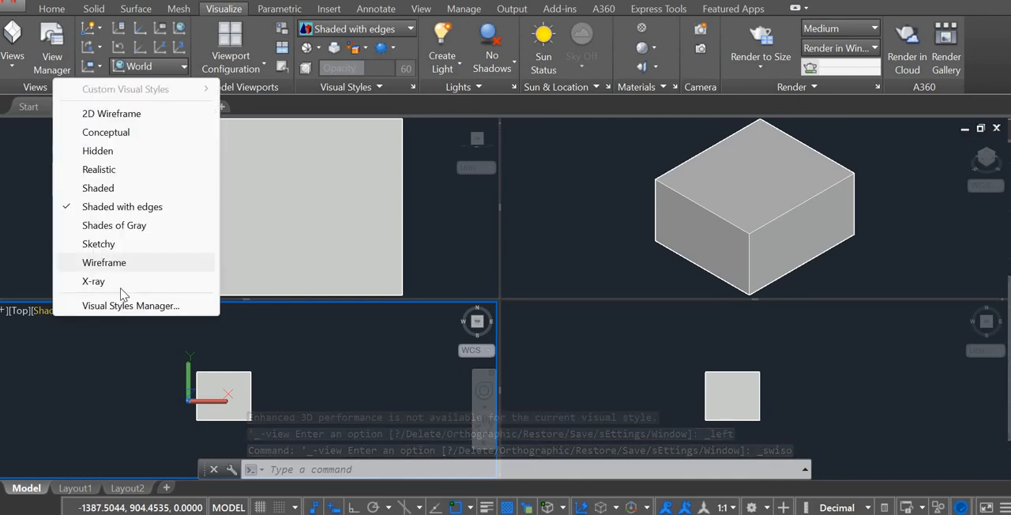
{"action": "left_click", "coordinate": [103, 281]}
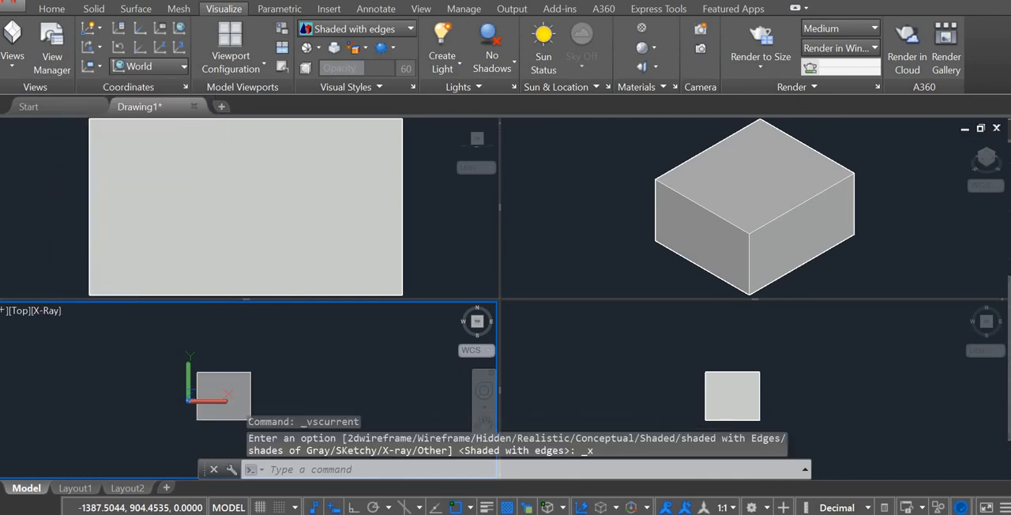
{"action": "left_click", "coordinate": [48, 310]}
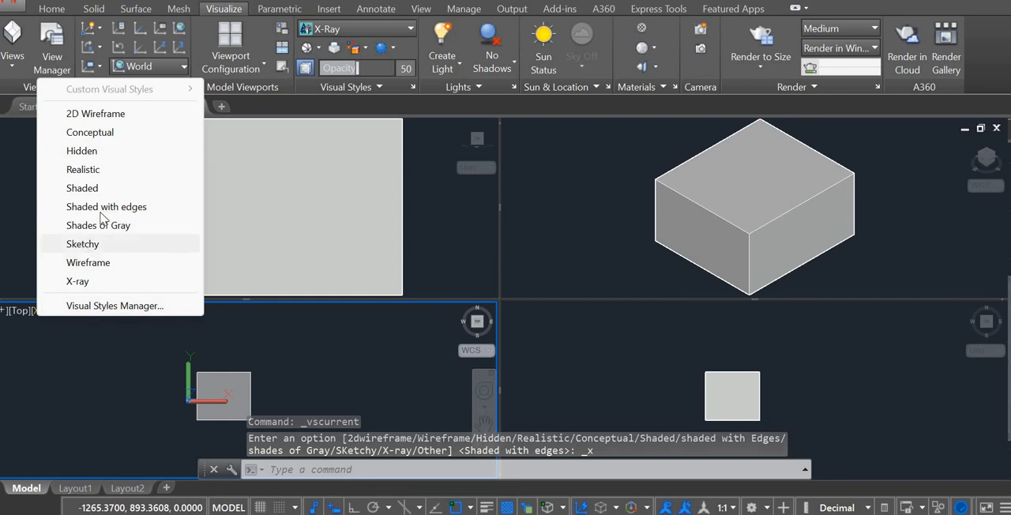
{"action": "left_click", "coordinate": [95, 151]}
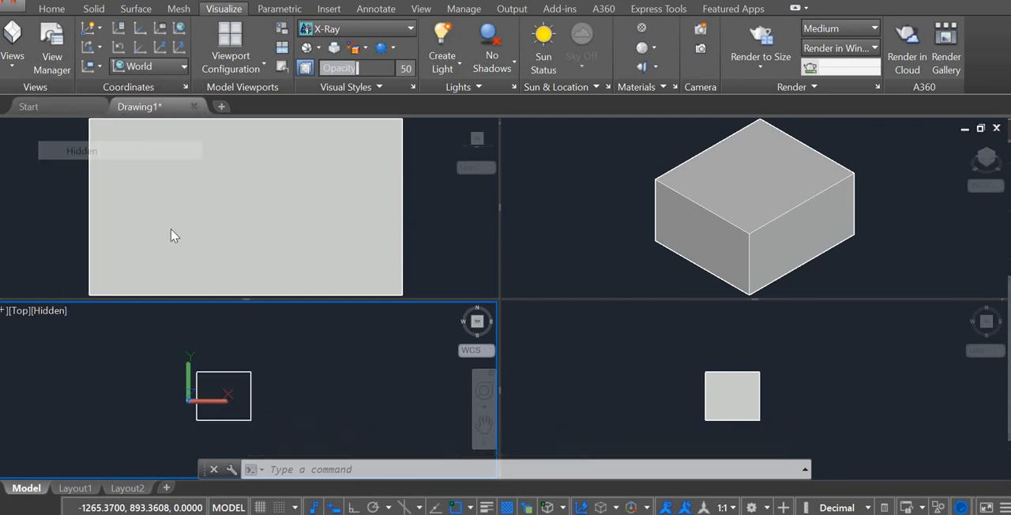
Set the lower-left viewport to the SW Isometric view and fit the box within it.
{"action": "left_click", "coordinate": [24, 312]}
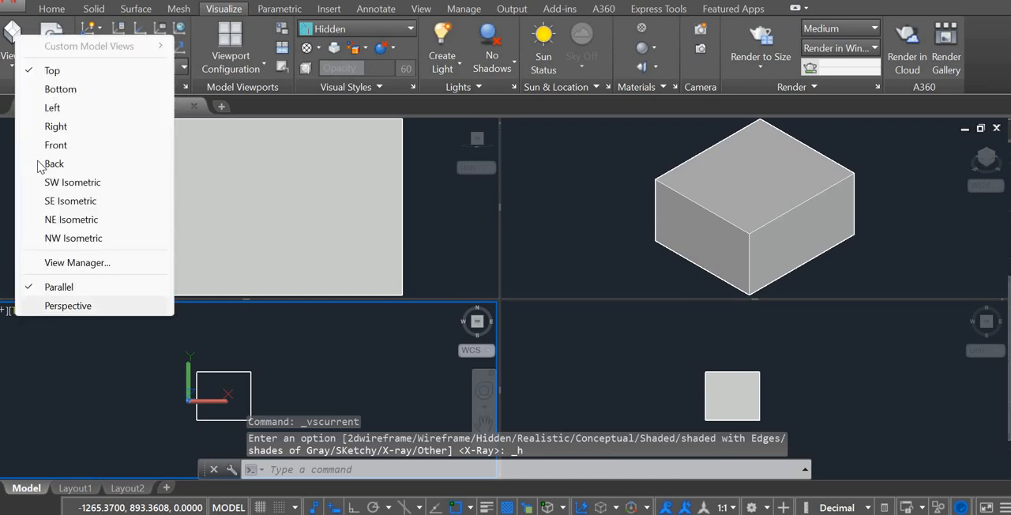
{"action": "left_click", "coordinate": [76, 190]}
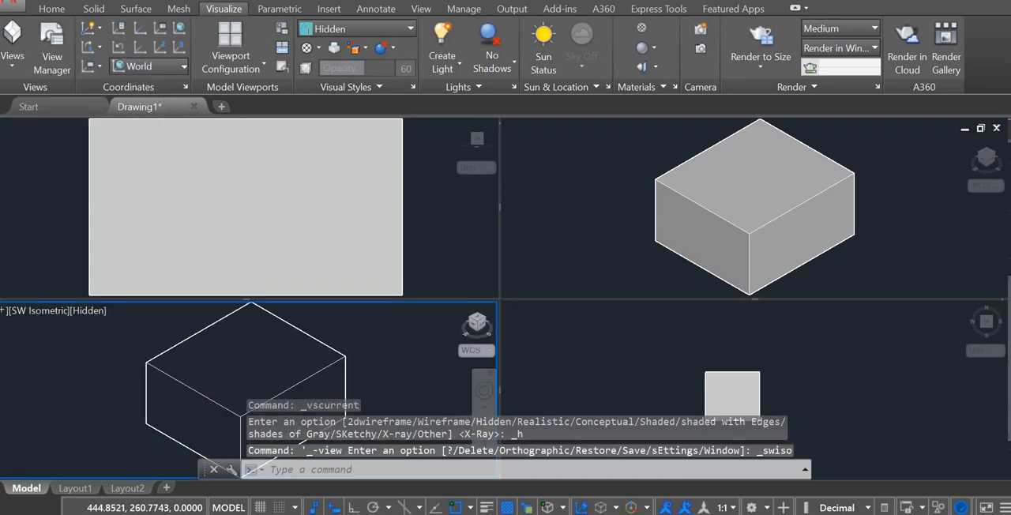
{"action": "scroll", "coordinate": [219, 391], "scroll_direction": "up", "scroll_amount": 3}
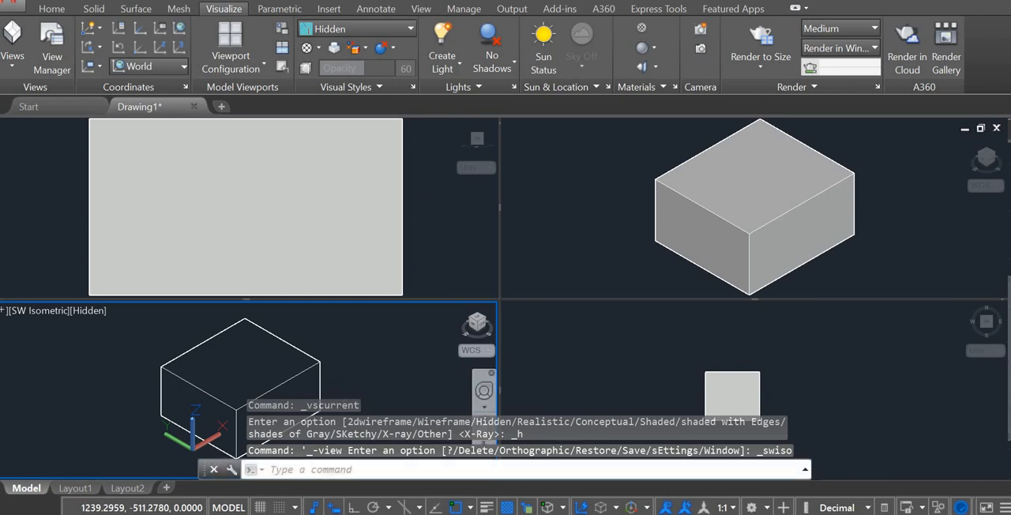
Shrink and recentre the box in the viewport showing the Left view so its outline fits with space around it.
{"action": "left_click", "coordinate": [423, 242]}
{"action": "scroll", "coordinate": [422, 242], "scroll_direction": "down", "scroll_amount": 3}
{"action": "scroll", "coordinate": [418, 237], "scroll_direction": "up", "scroll_amount": 1}
{"action": "middle_click_drag", "start_coordinate": [418, 234], "coordinate": [339, 214]}
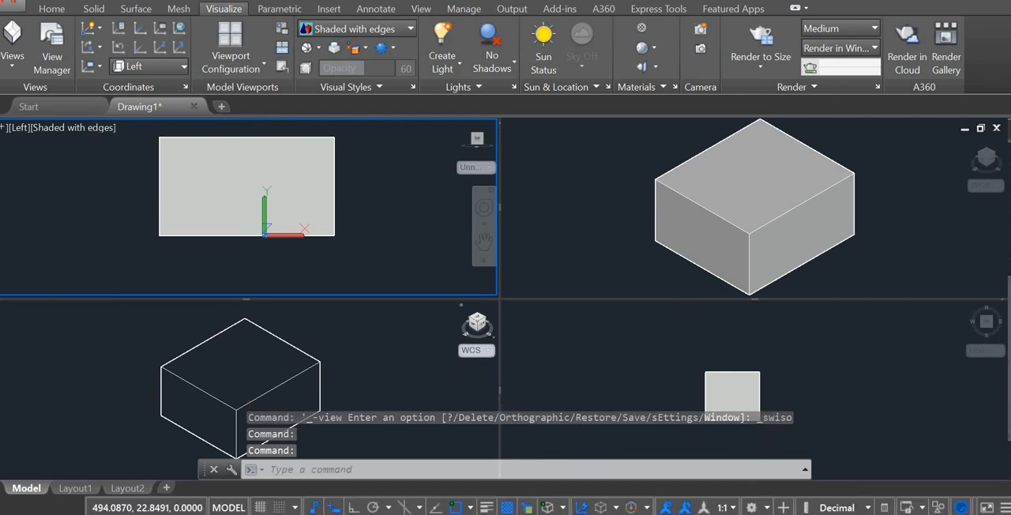
Enlarge and recentre the box in the lower-right viewport showing the Top view.
{"action": "left_click", "coordinate": [715, 330]}
{"action": "middle_click_drag", "start_coordinate": [728, 356], "coordinate": [728, 330]}
{"action": "scroll", "coordinate": [728, 330], "scroll_direction": "up", "scroll_amount": 5}
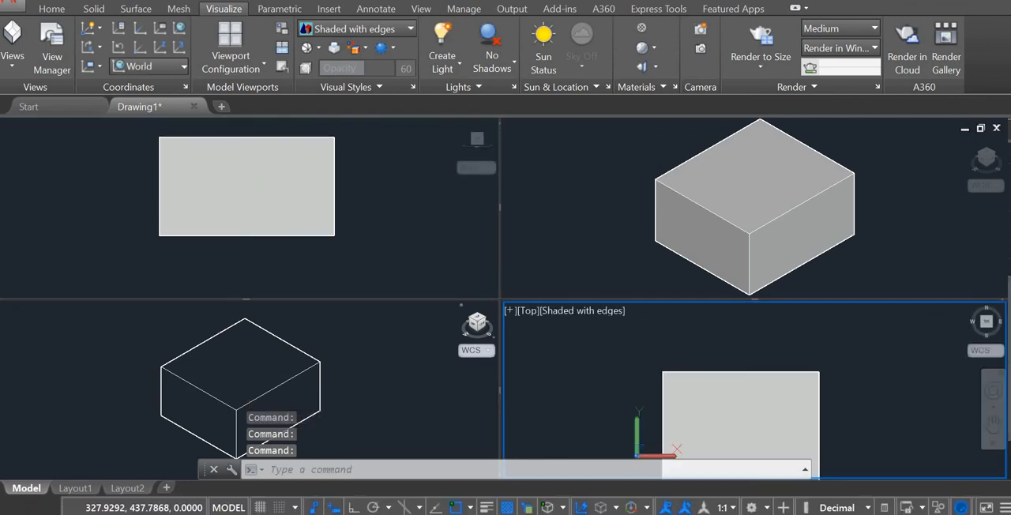
{"action": "middle_click_drag", "start_coordinate": [741, 374], "coordinate": [745, 323]}
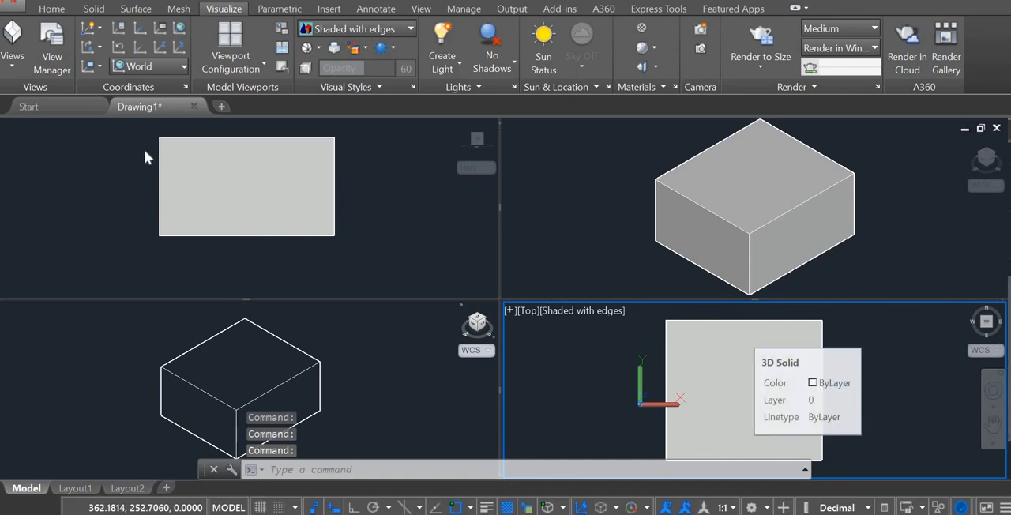
Change the viewport configuration to Four: Left.
{"action": "left_click", "coordinate": [247, 68]}
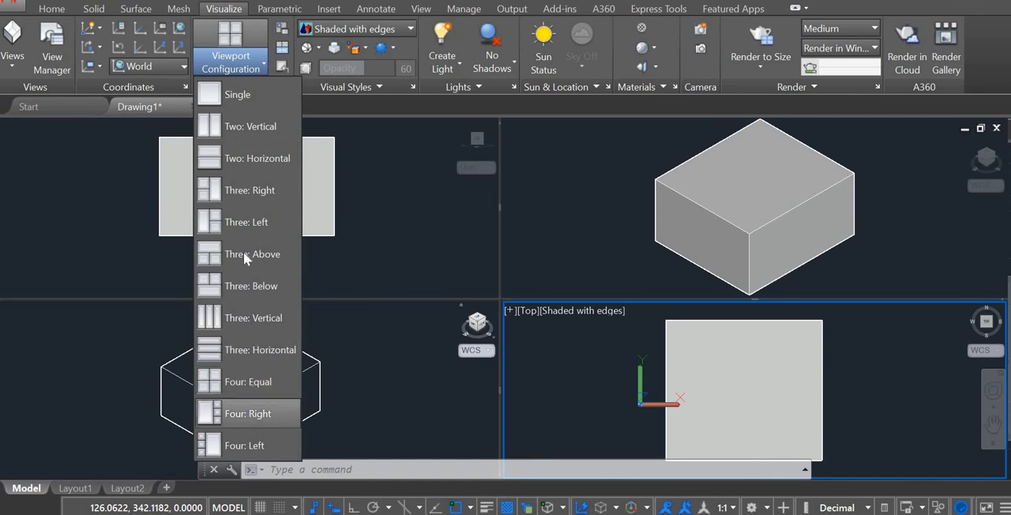
{"action": "left_click", "coordinate": [249, 447]}
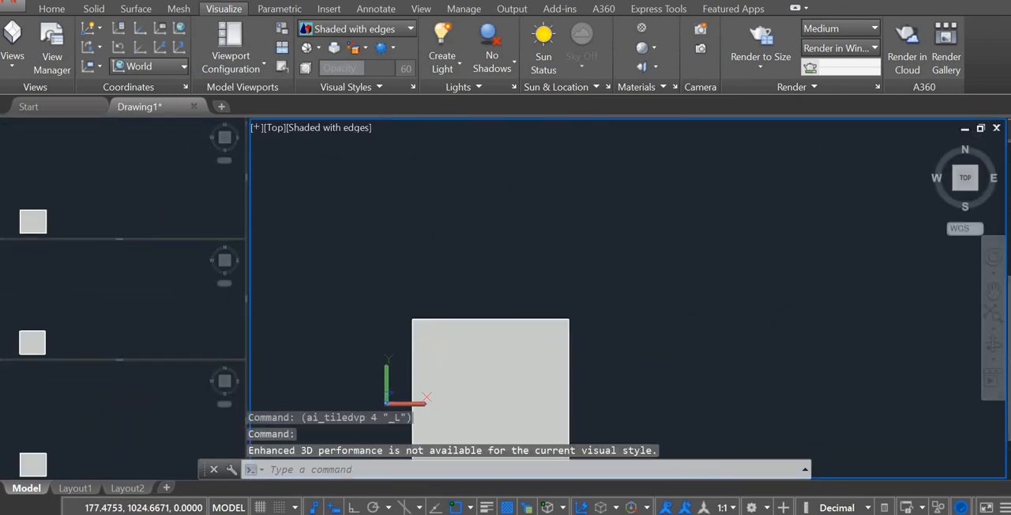
{"action": "left_click", "coordinate": [244, 61]}
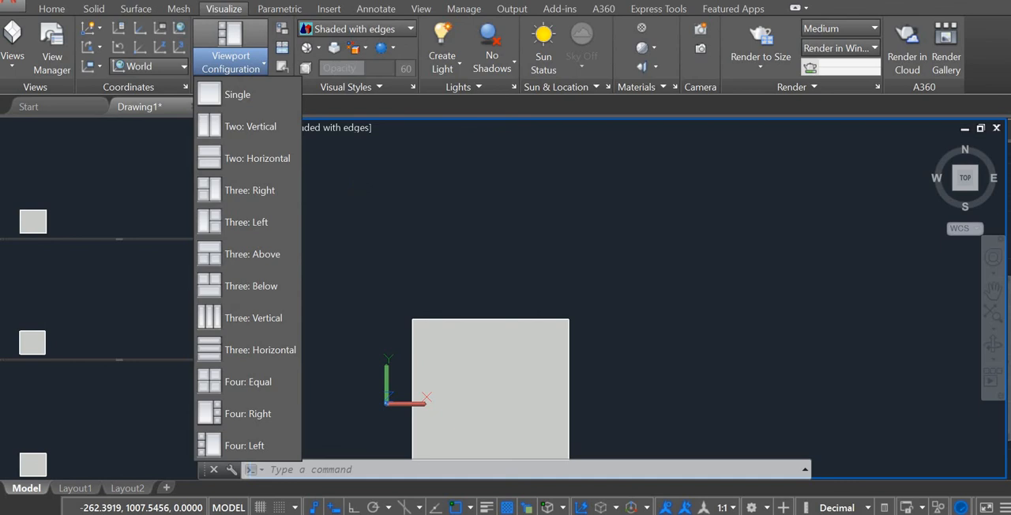
{"action": "left_click", "coordinate": [354, 179]}
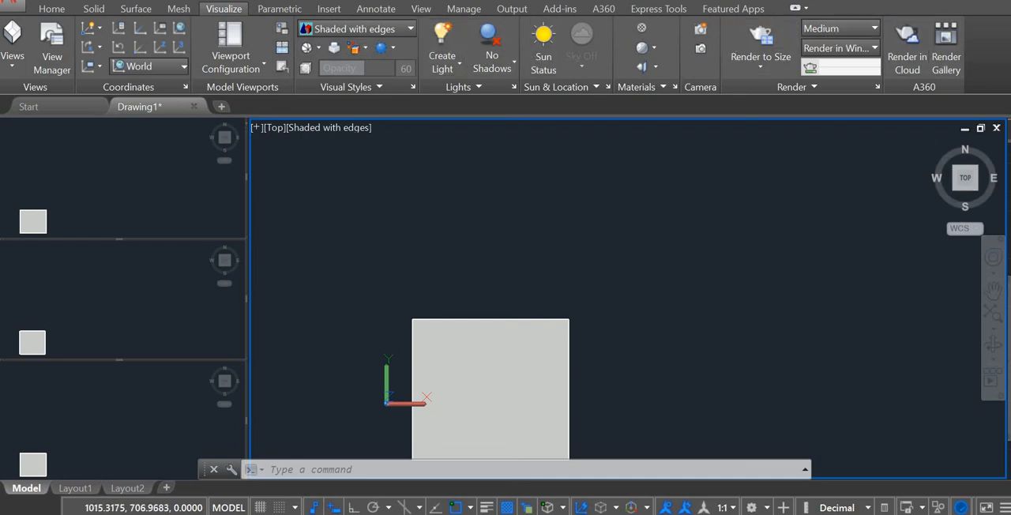
Centre the box in the large viewport and apply the Shades of Gray visual style to it.
{"action": "middle_click_drag", "start_coordinate": [548, 213], "coordinate": [573, 141]}
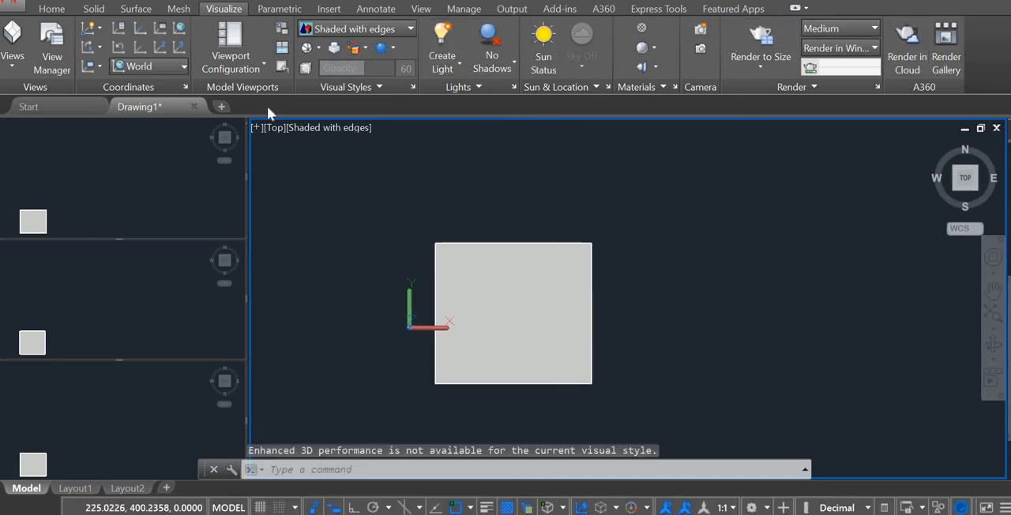
{"action": "left_click", "coordinate": [329, 127]}
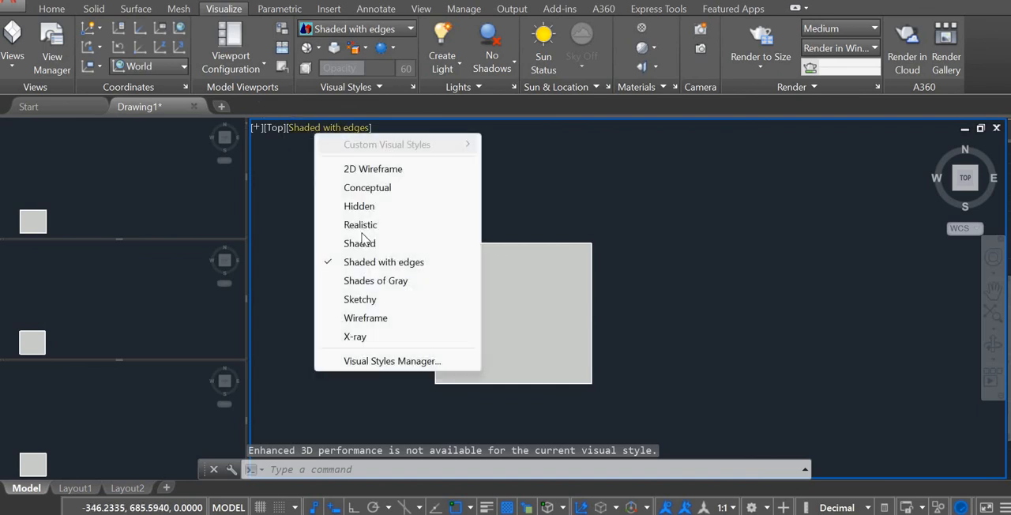
{"action": "left_click", "coordinate": [377, 281]}
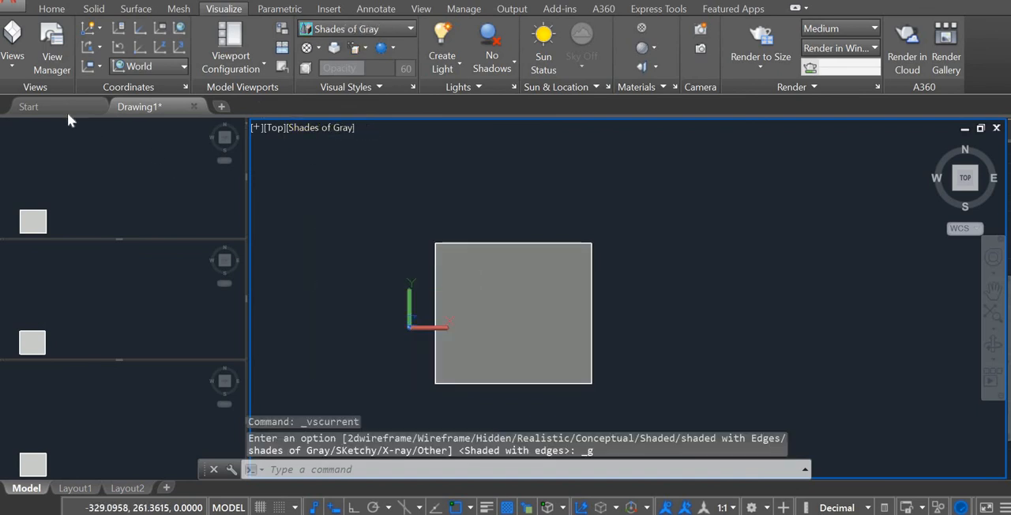